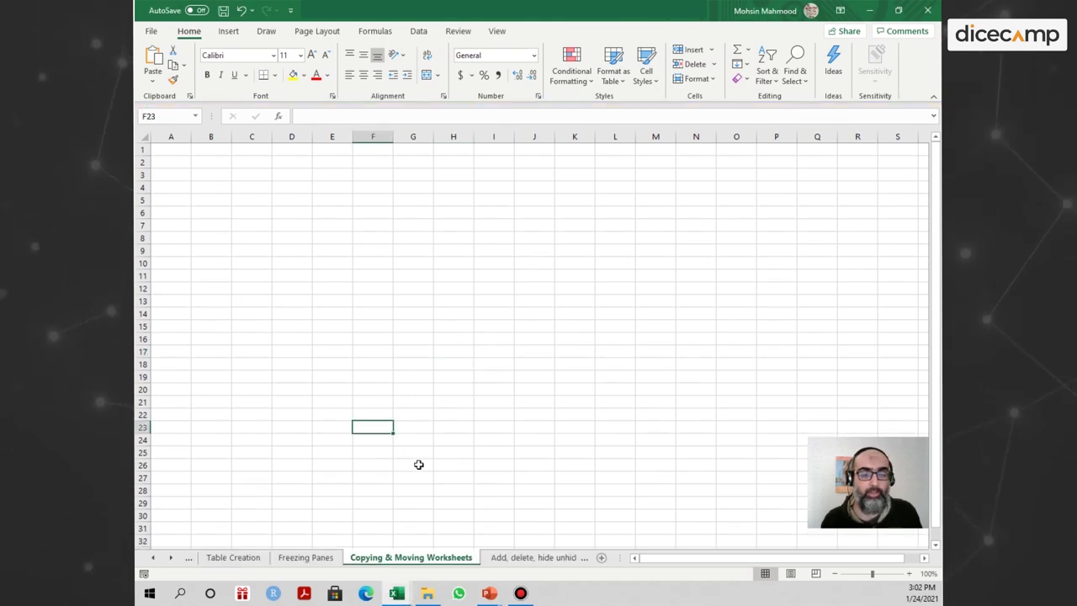
Step: Create a copy of the Copying & Moving Worksheets sheet before Topics & Content in the same workbook
left_click(171, 558)
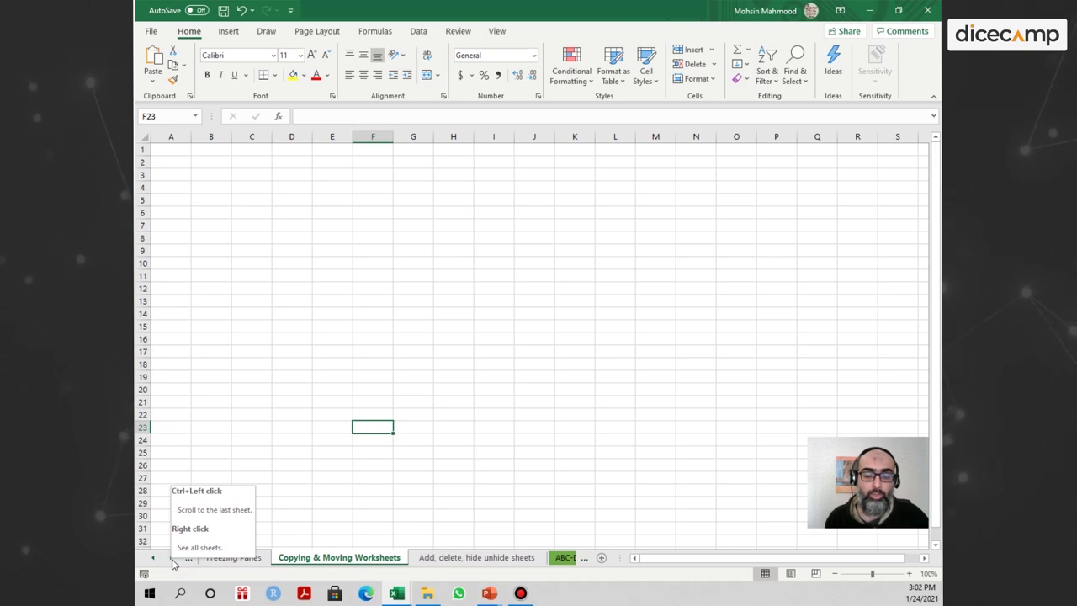
left_click(172, 560)
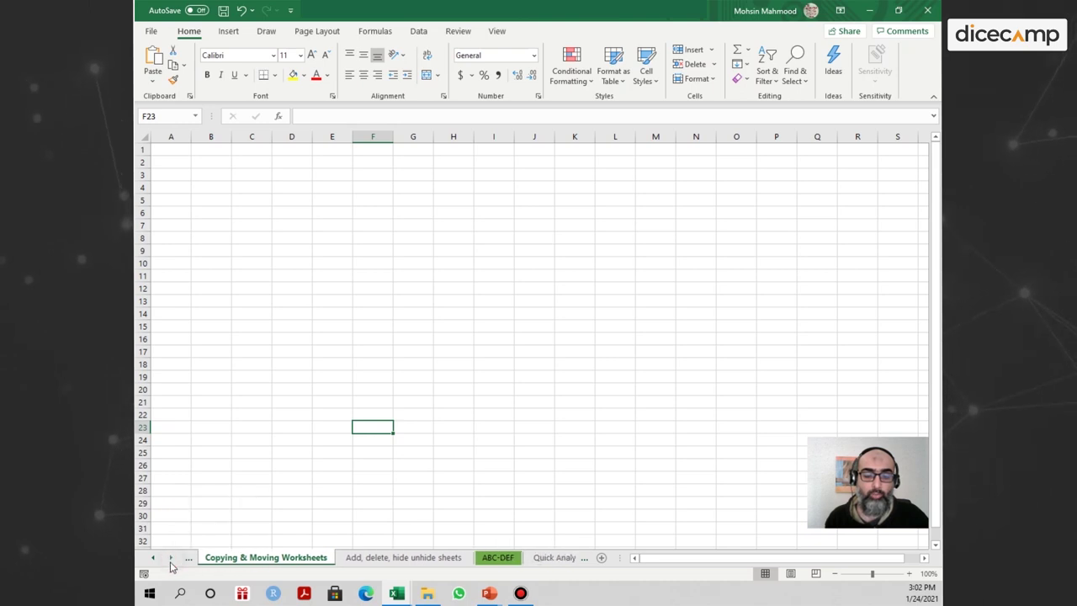
right_click(239, 561)
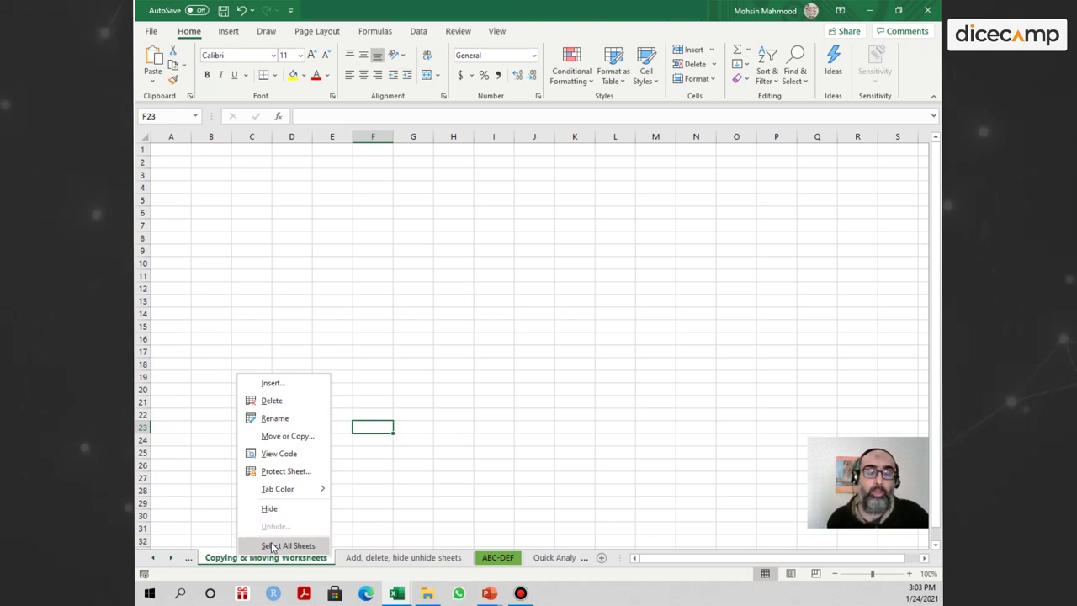
left_click(217, 558)
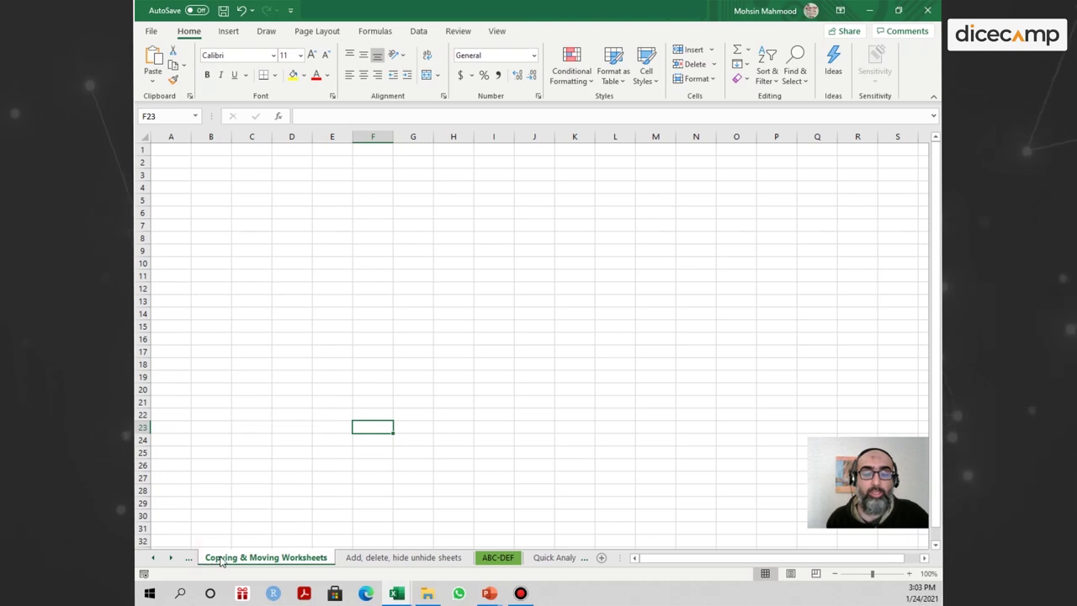
right_click(220, 562)
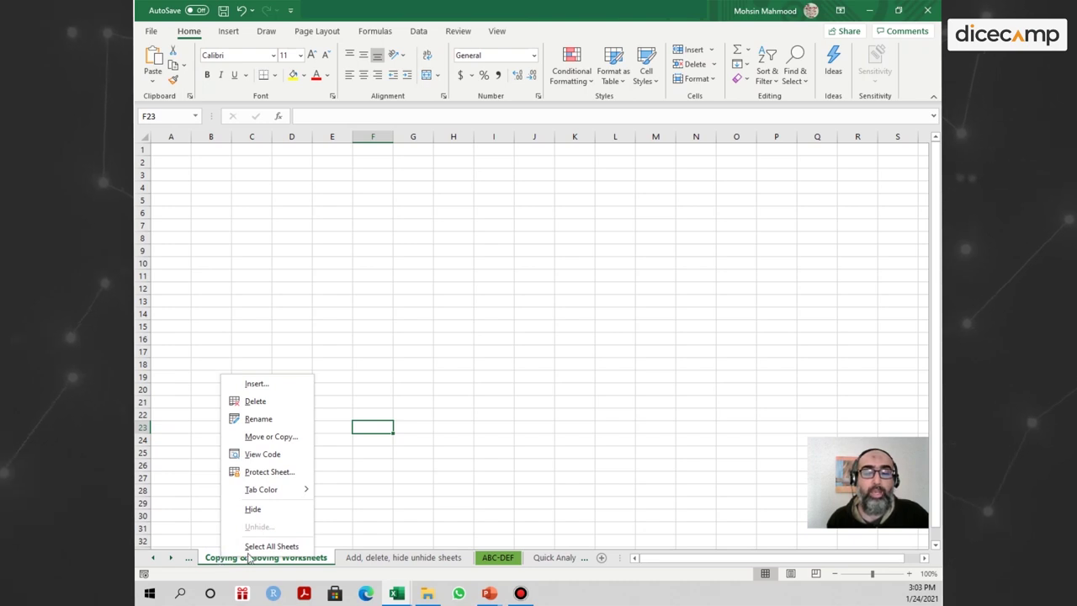
left_click(283, 438)
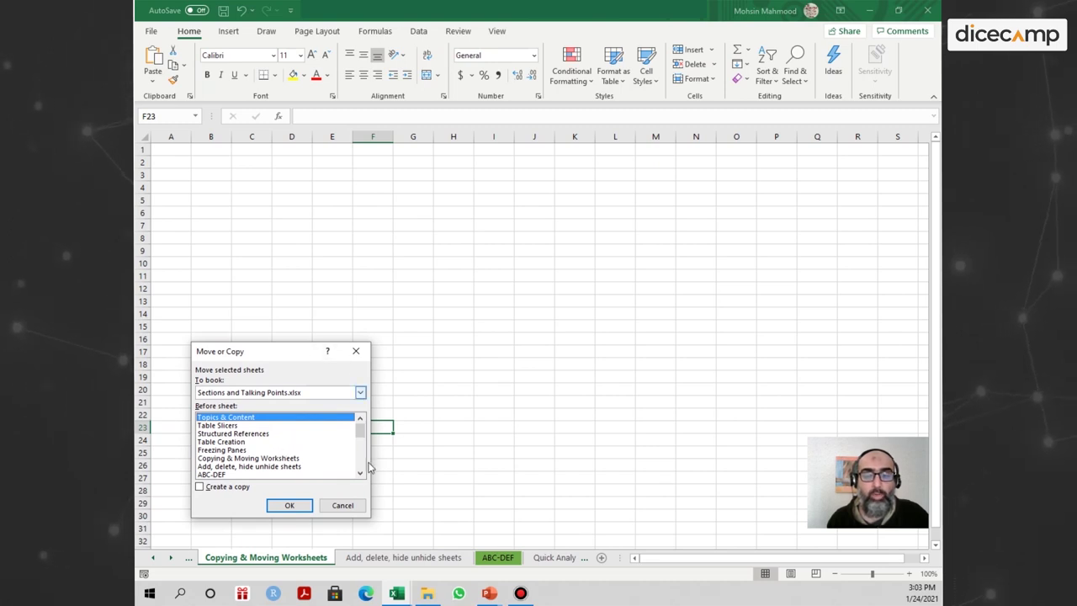
left_click(199, 488)
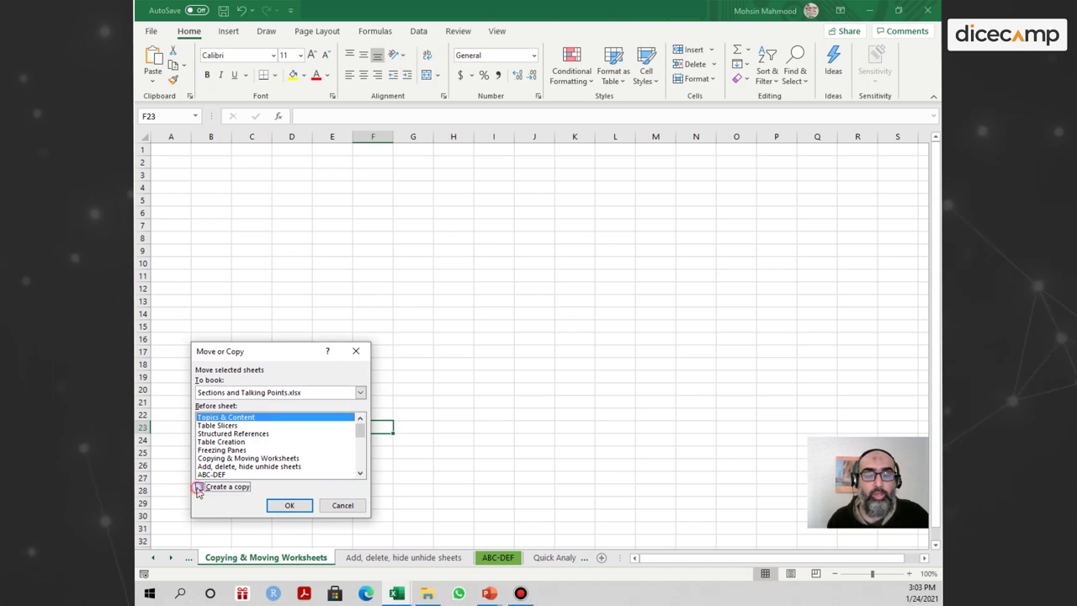
left_click(289, 505)
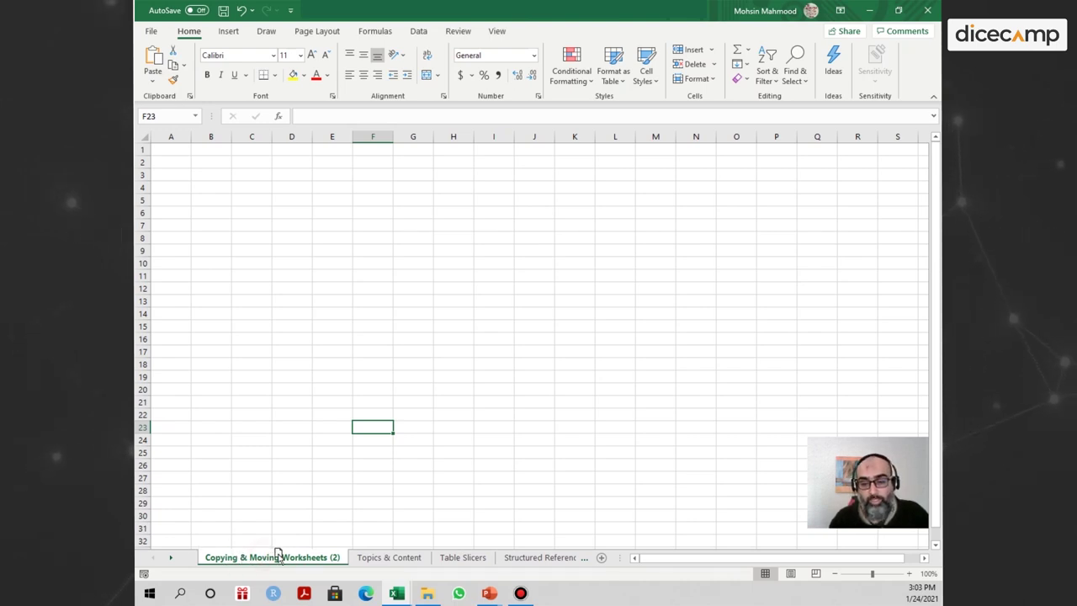
Step: Move the copied sheet directly after the original Copying & Moving Worksheets sheet and compare the two
mouse_move(497, 562)
left_mouse_down()
mouse_move(575, 563)
mouse_move(480, 562)
left_mouse_up()
left_click(383, 557)
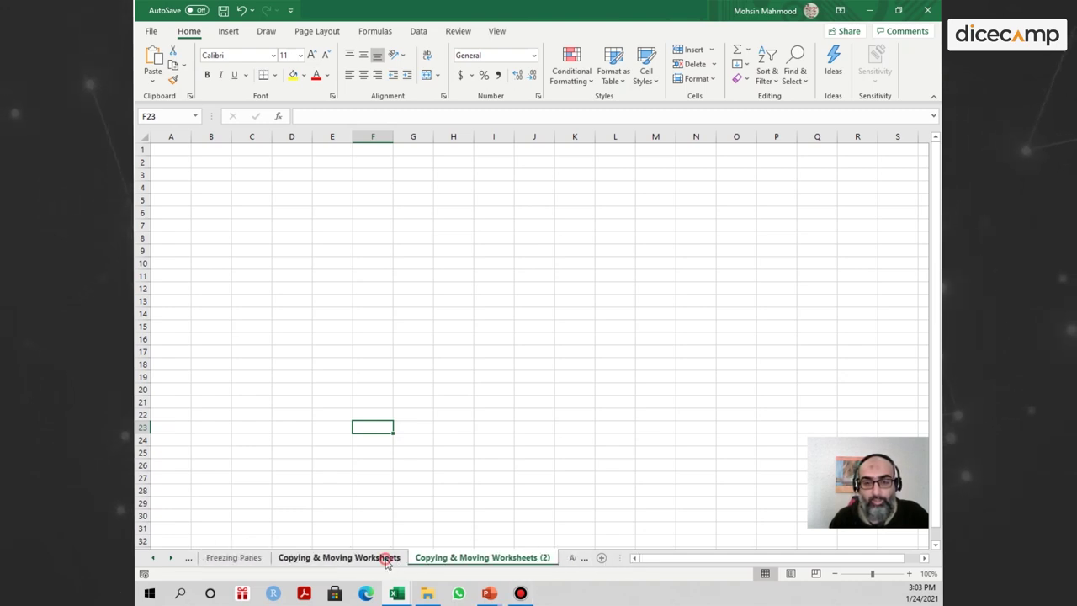
left_click(435, 562)
left_click(385, 559)
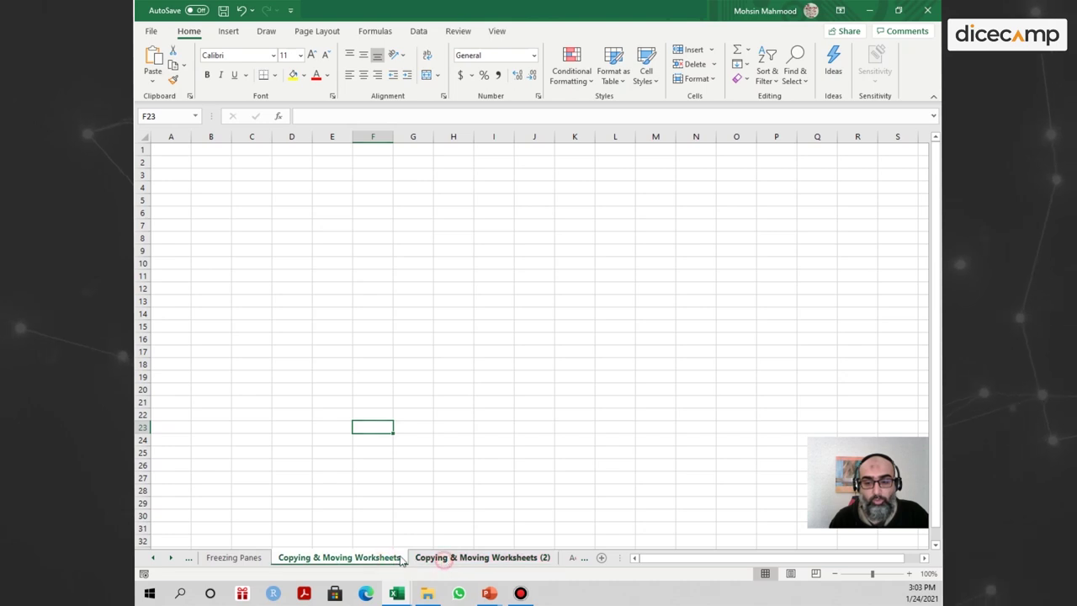
left_click(435, 562)
left_click(384, 560)
left_click(420, 561)
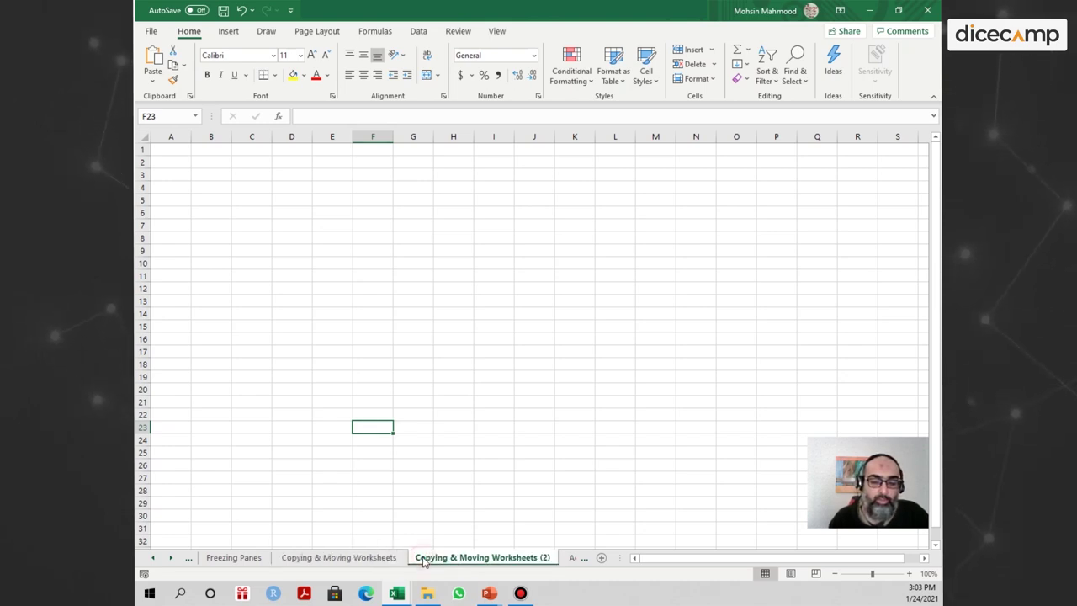
Step: Delete the Copying & Moving Worksheets (2) sheet permanently
left_click(429, 560)
right_click(431, 560)
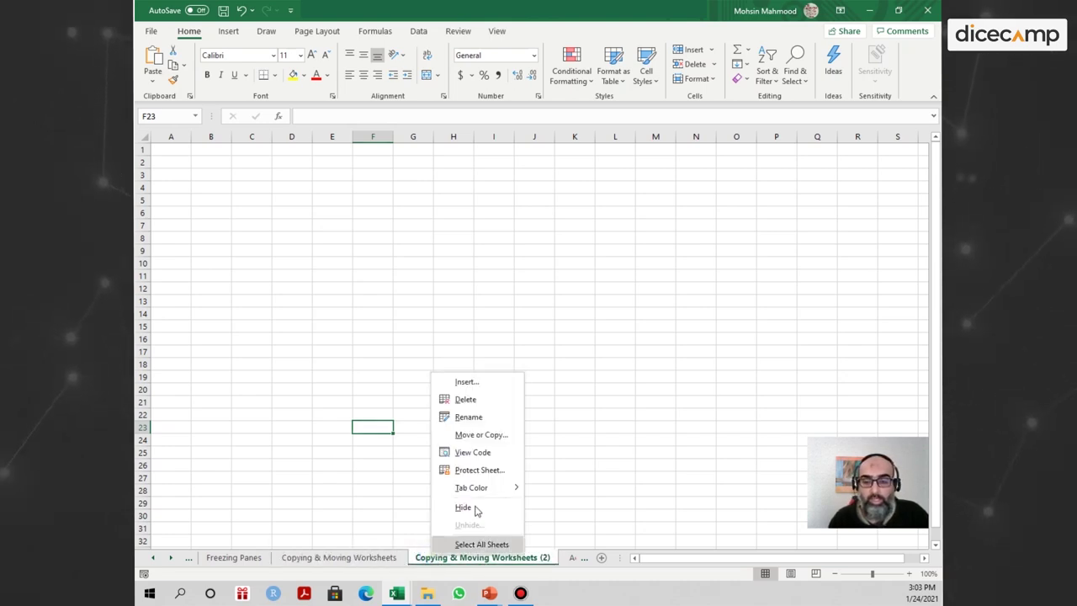
left_click(473, 400)
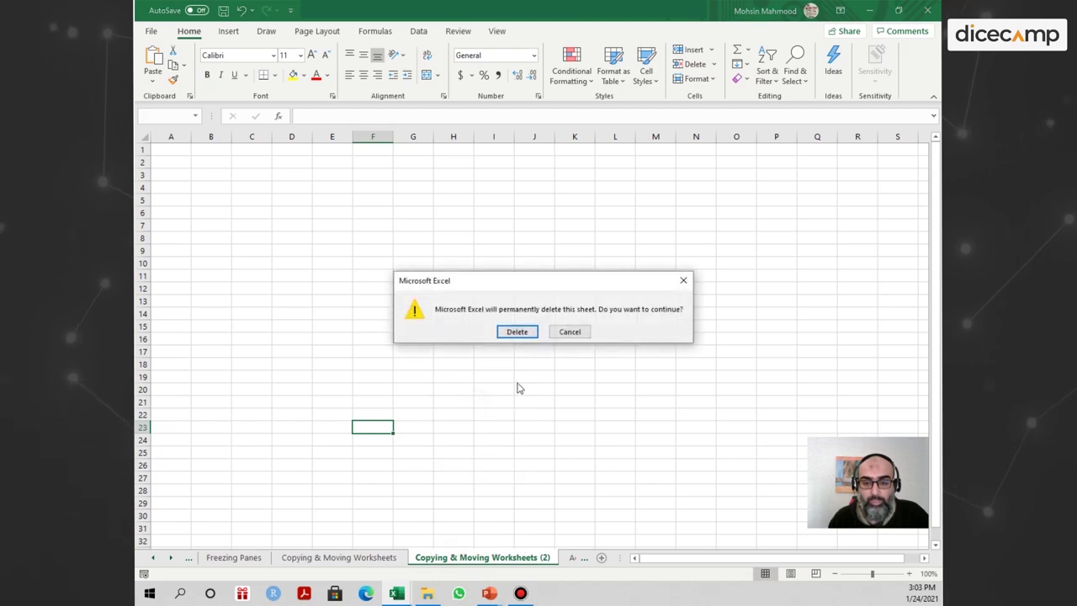
left_click(516, 331)
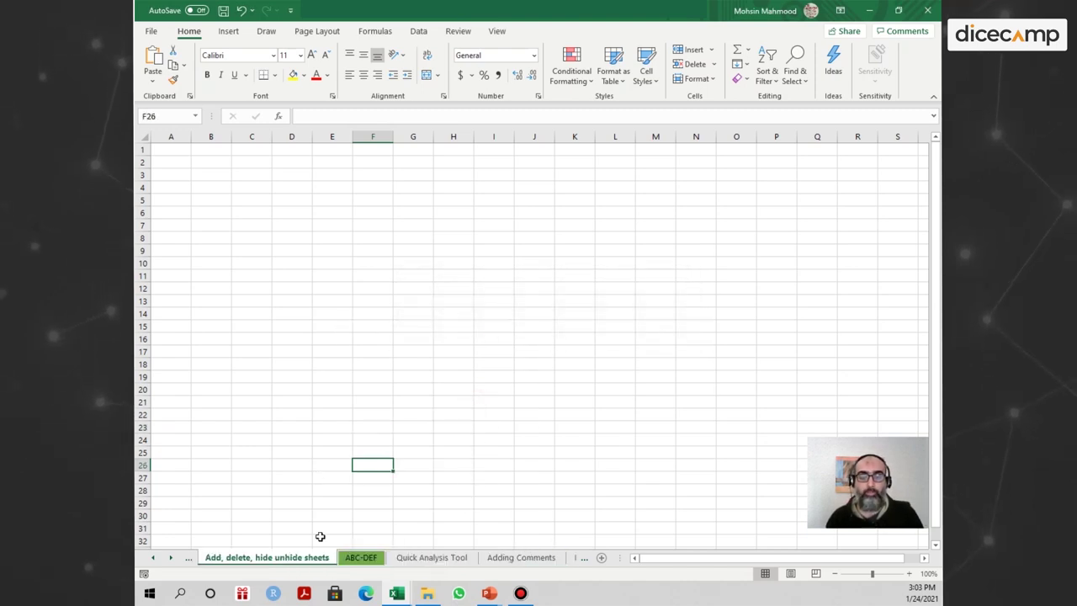
Step: On the Copying & Moving Worksheets sheet, enter A, B and C in cells A1 to A3
left_click(152, 557)
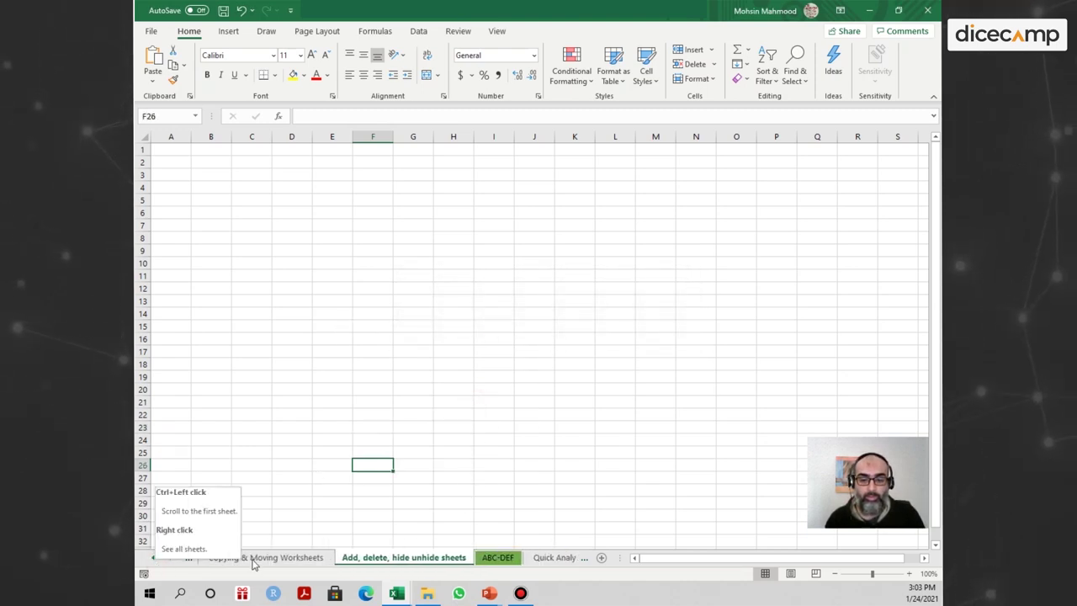
left_click(257, 557)
left_click(174, 148)
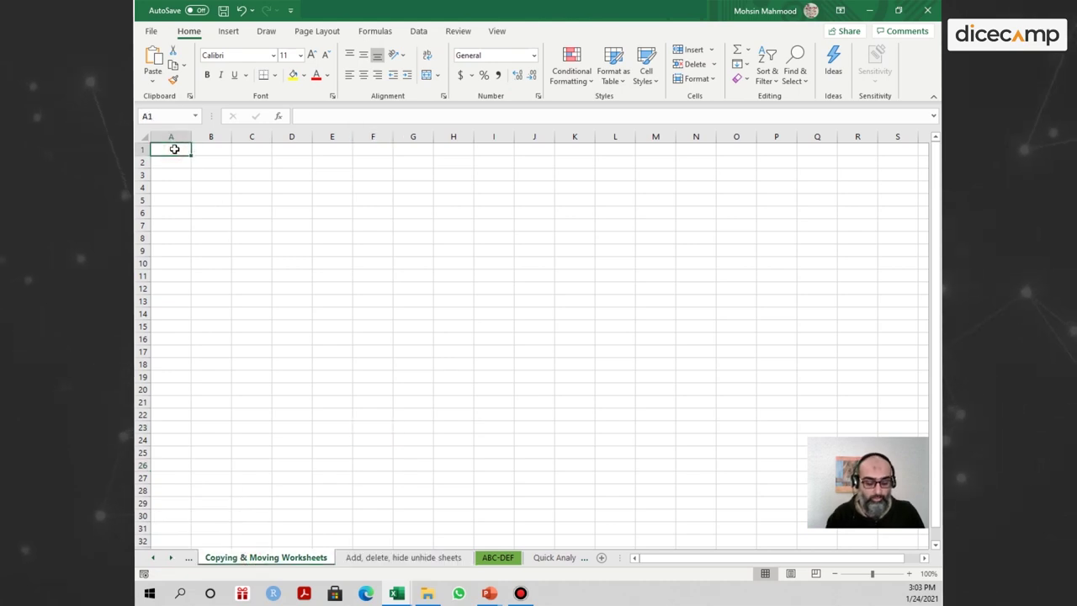
type("A")
key("Return")
type("B")
key("Return")
type("C")
key("Return")
Step: Enter the numbers 1, 2 and 3 in cells B1 to B3
left_click(206, 149)
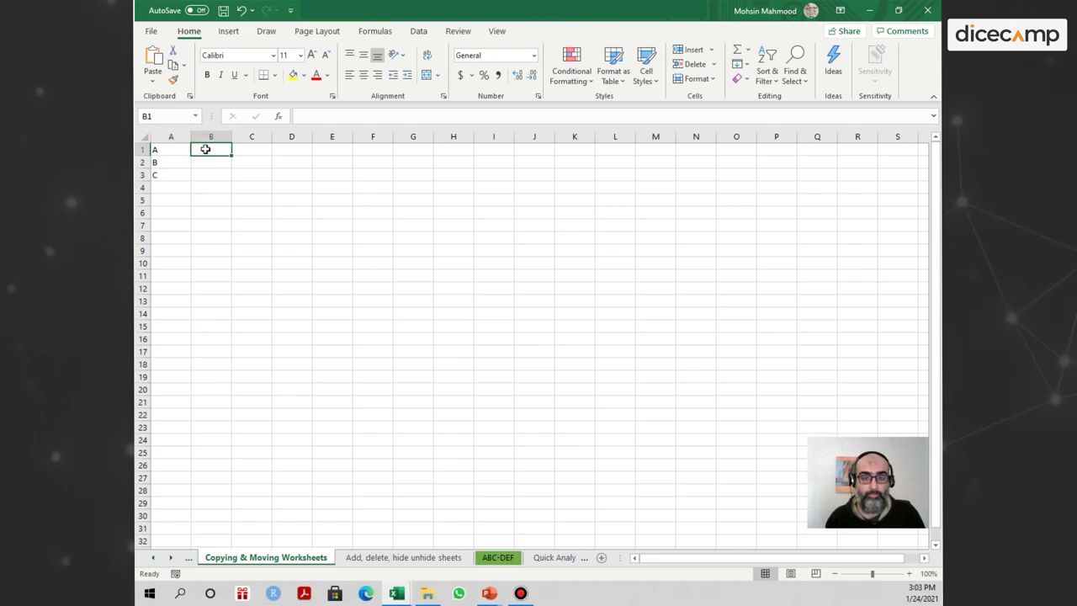
type("1")
key("Return")
type("2")
key("Return")
type("3")
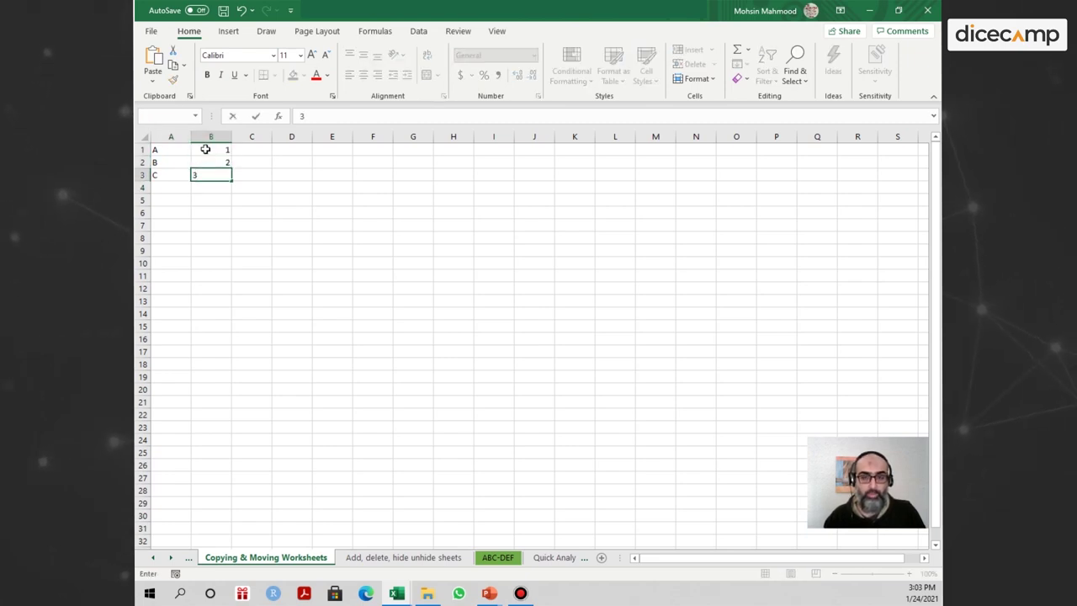
left_click(371, 348)
Step: Create a copy of the filled Copying & Moving Worksheets sheet before Topics & Content
right_click(320, 562)
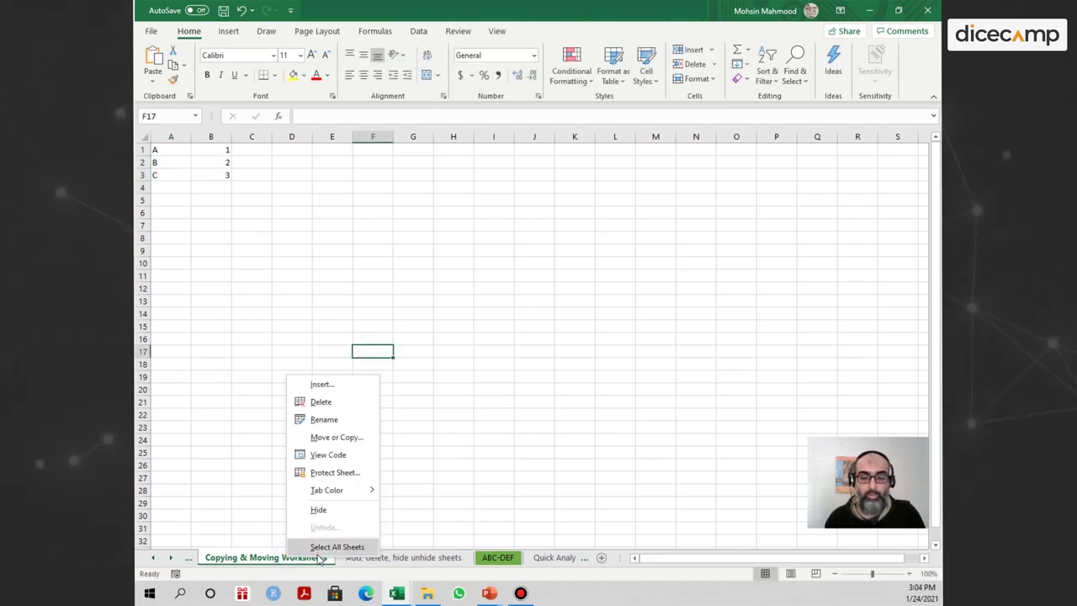
left_click(335, 436)
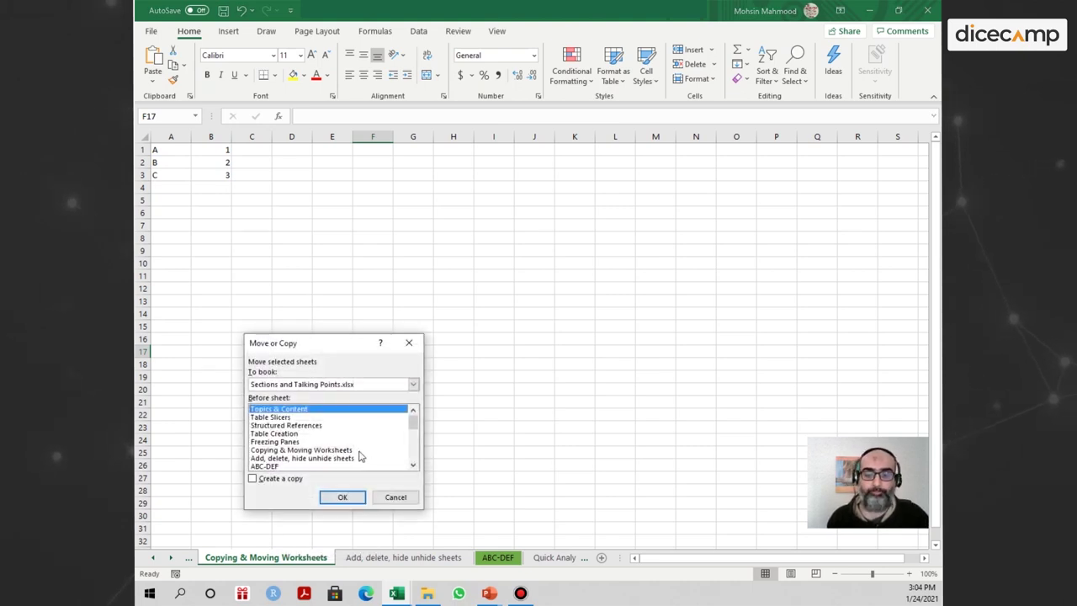
left_click(257, 478)
left_click(343, 498)
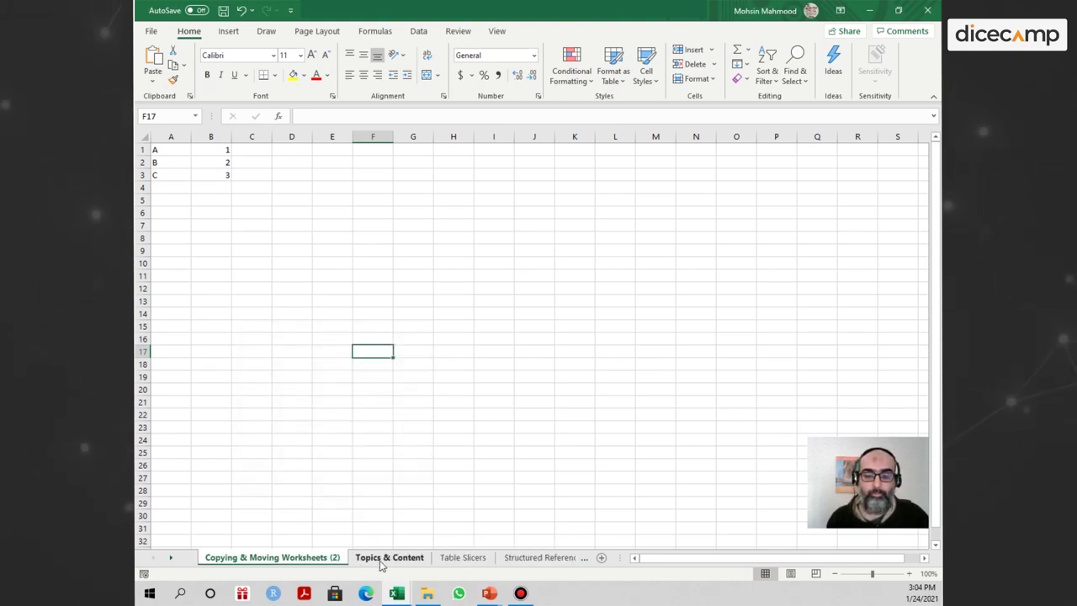
Step: Select the range A1:B3 on the copied sheet to review its contents
left_click(259, 357)
left_click(226, 244)
left_click(162, 151)
left_click_drag(190, 151, 216, 173)
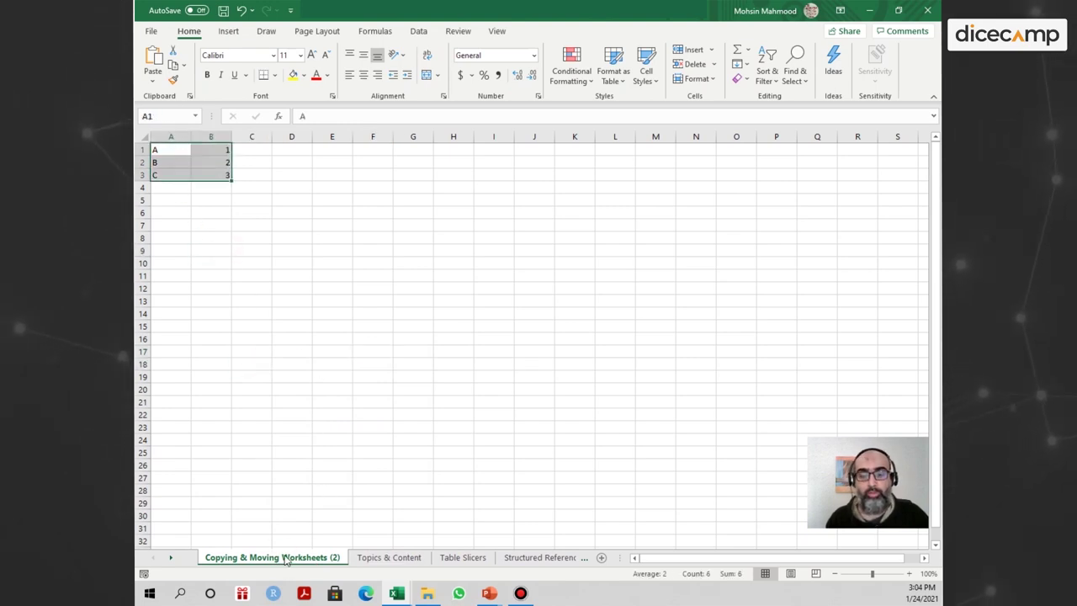
Step: Move the Copying & Moving Worksheets (2) sheet directly after the original sheet
mouse_move(270, 562)
left_mouse_down()
mouse_move(577, 558)
mouse_move(471, 562)
mouse_move(498, 562)
left_mouse_up()
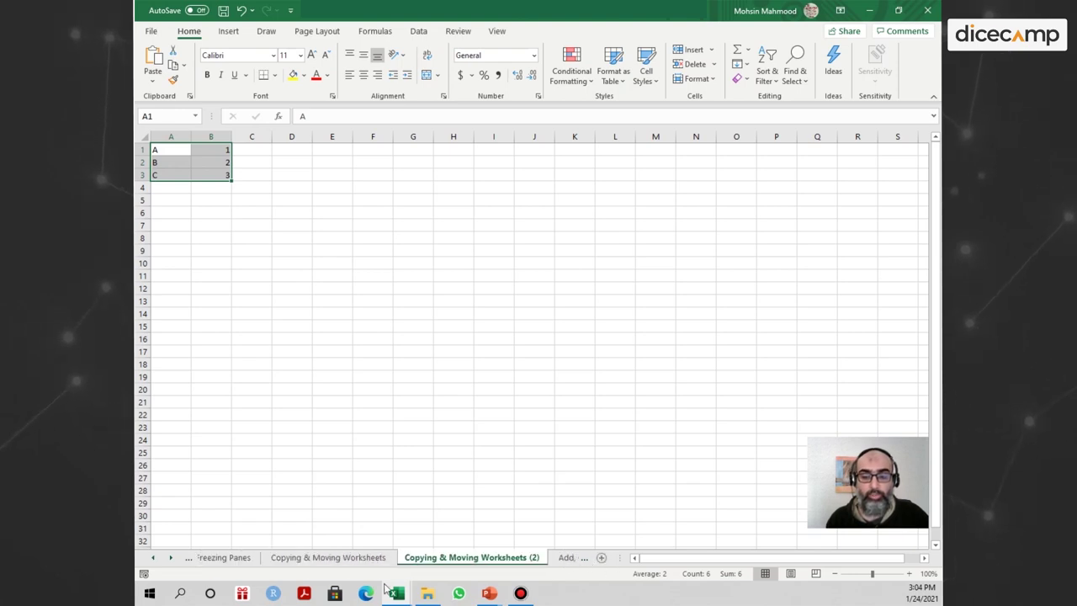
left_click(170, 557)
left_click(170, 557)
left_click(152, 557)
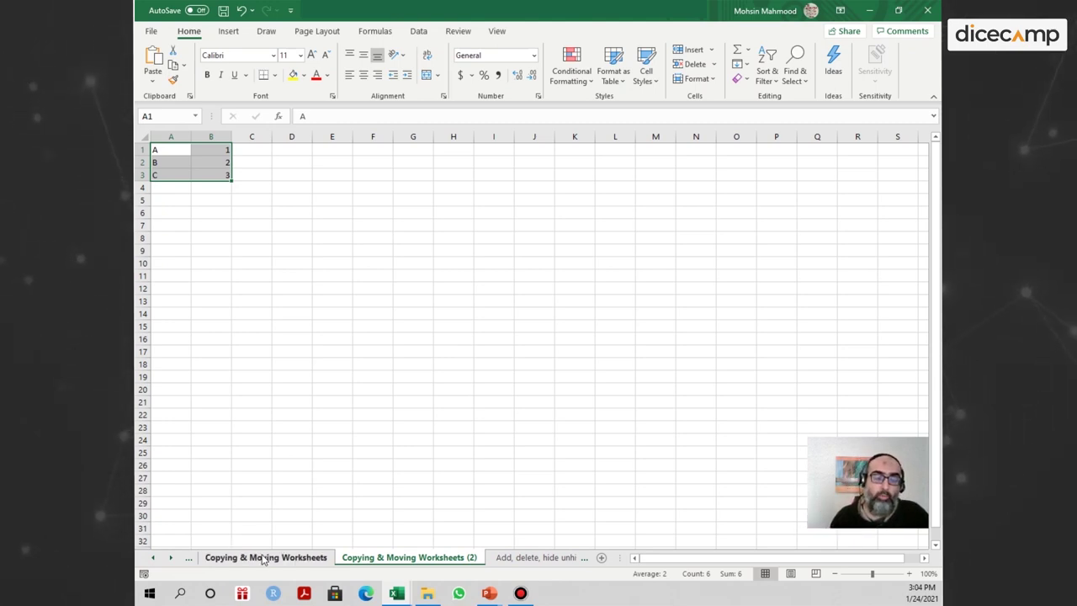
Step: View the other open workbook containing only Sheet1 and return to the original Copying & Moving Worksheets sheet
left_click(263, 559)
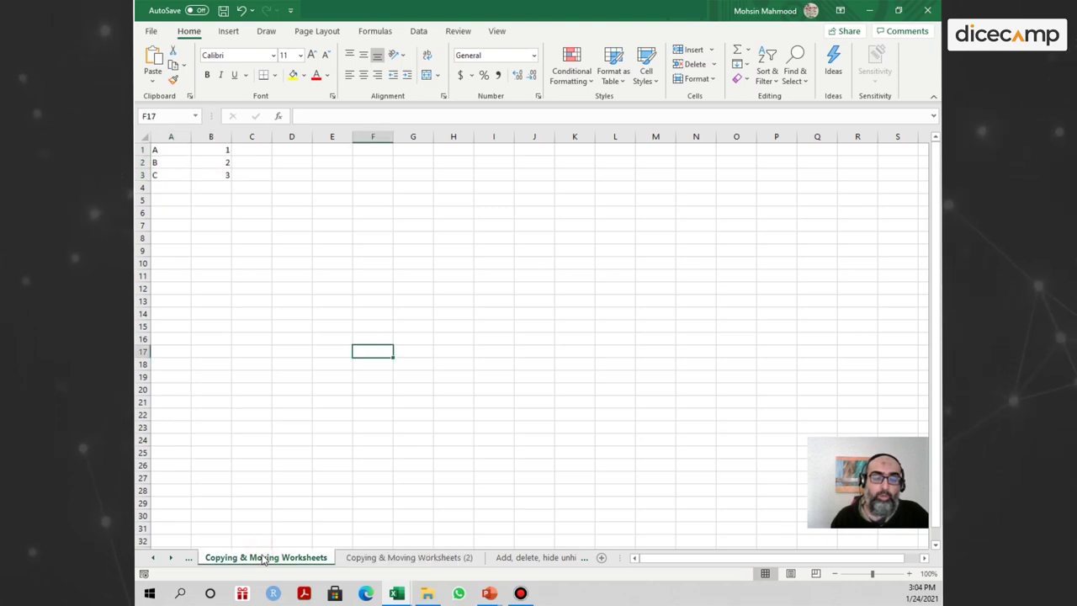
right_click(264, 559)
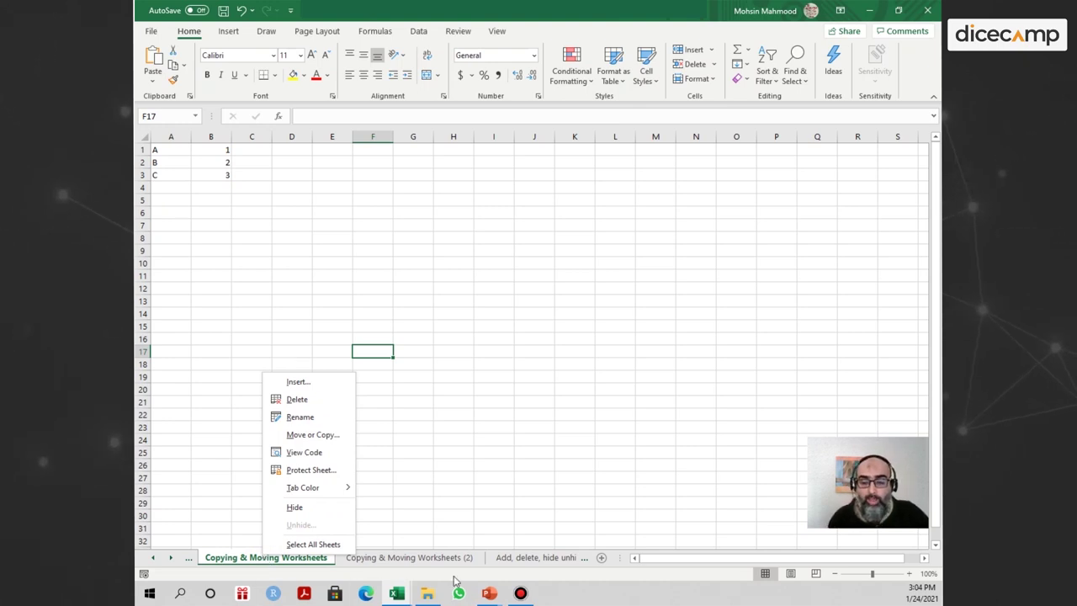
left_click(401, 594)
left_click(503, 559)
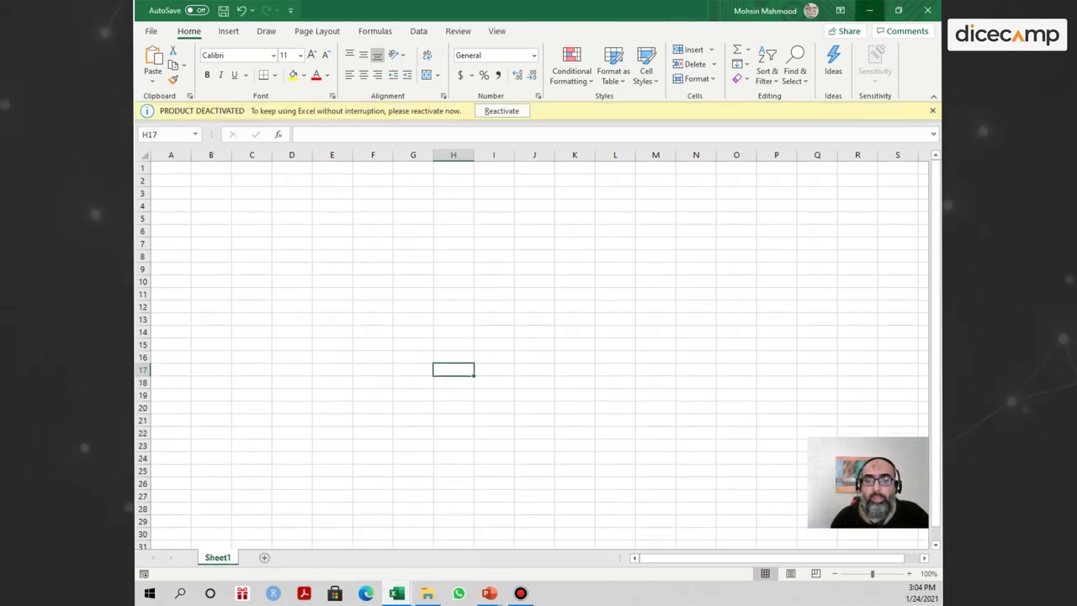
left_click(868, 10)
right_click(284, 562)
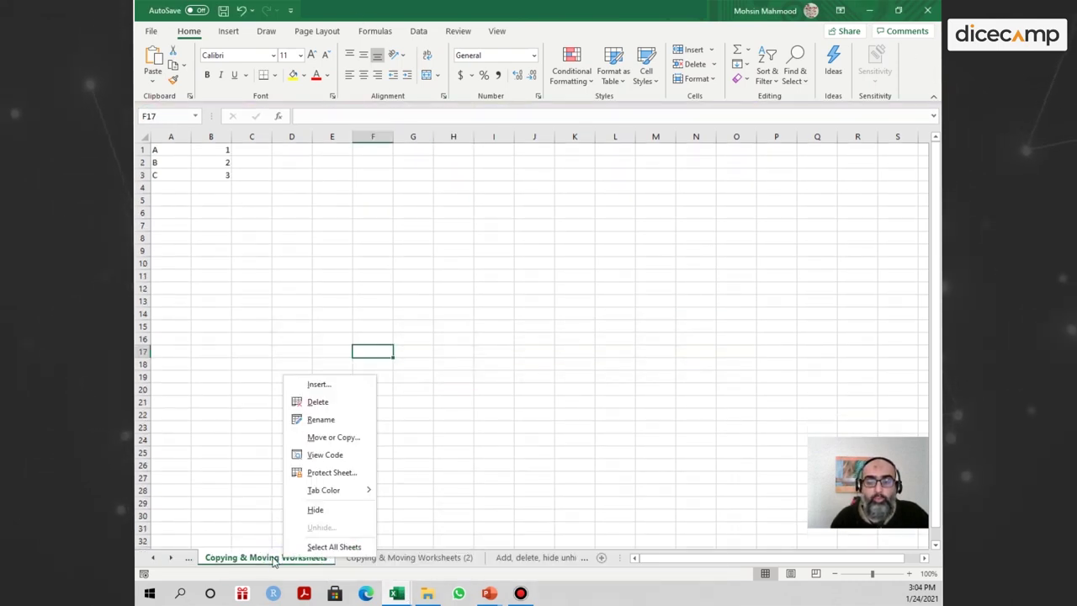
left_click(258, 539)
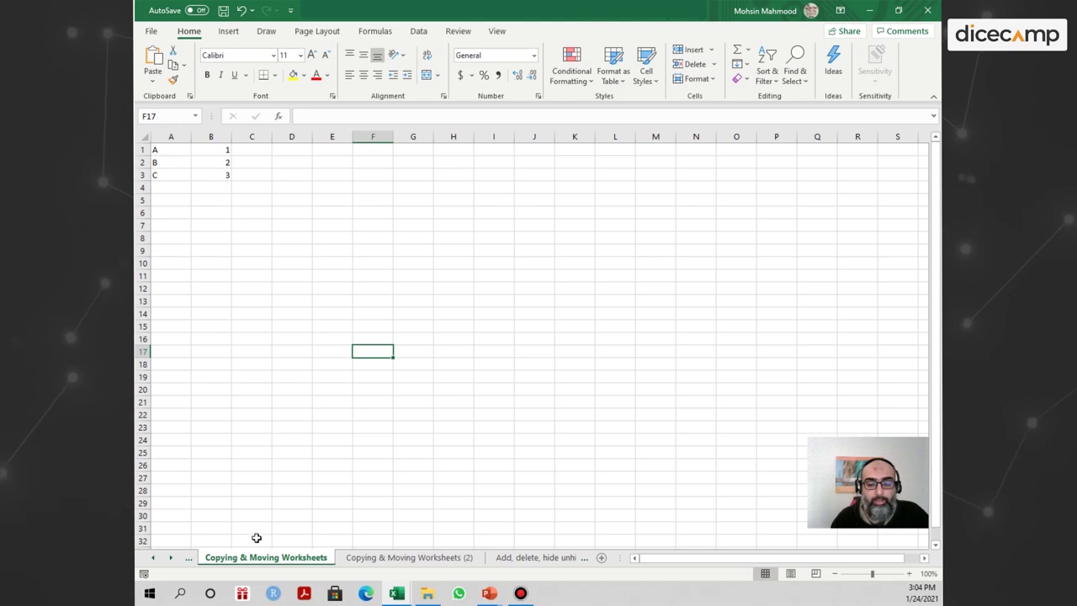
Step: Move the Copying & Moving Worksheets sheet into Book1 before Sheet1, without creating a copy, and check the remaining sheets
right_click(260, 564)
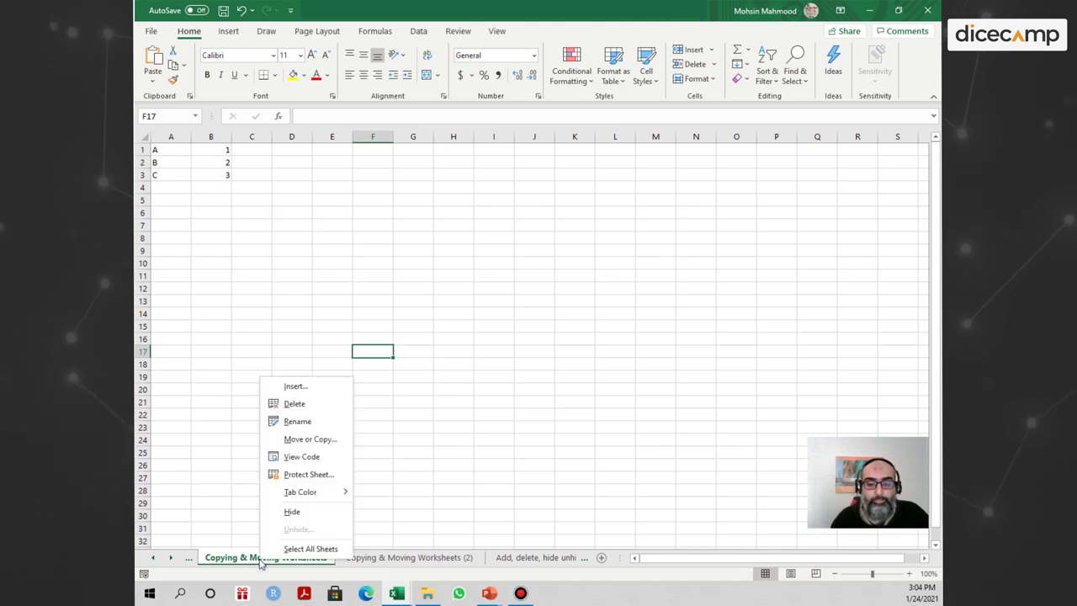
left_click(326, 441)
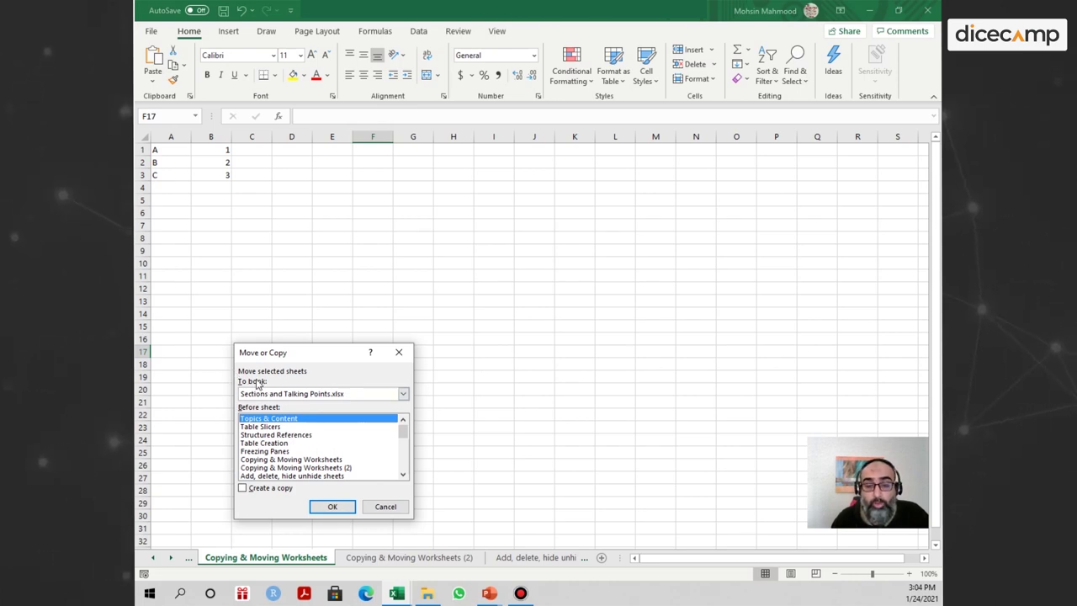
left_click(404, 393)
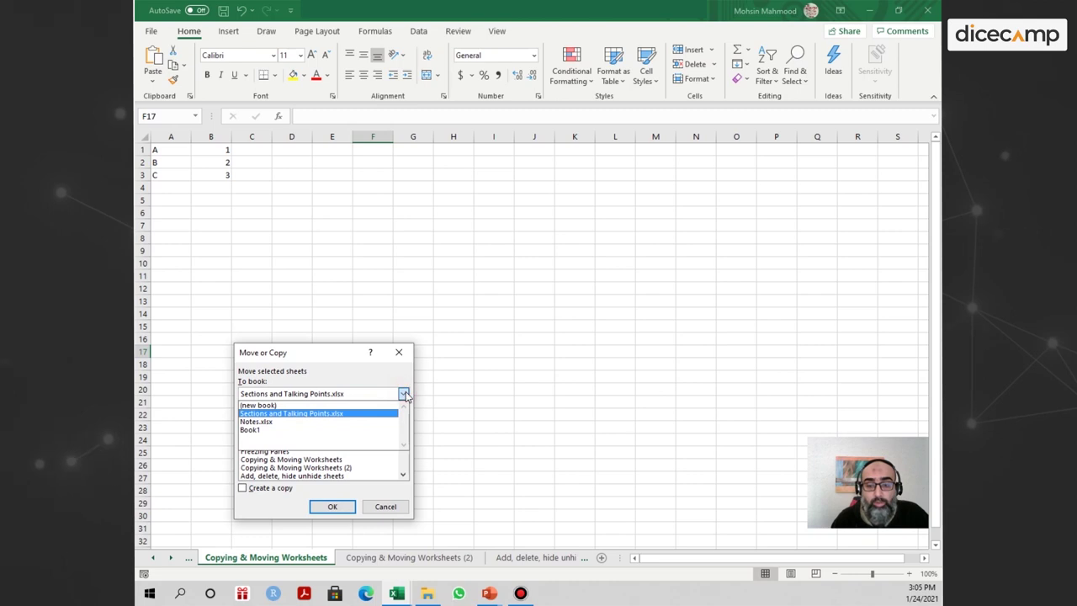
left_click(262, 429)
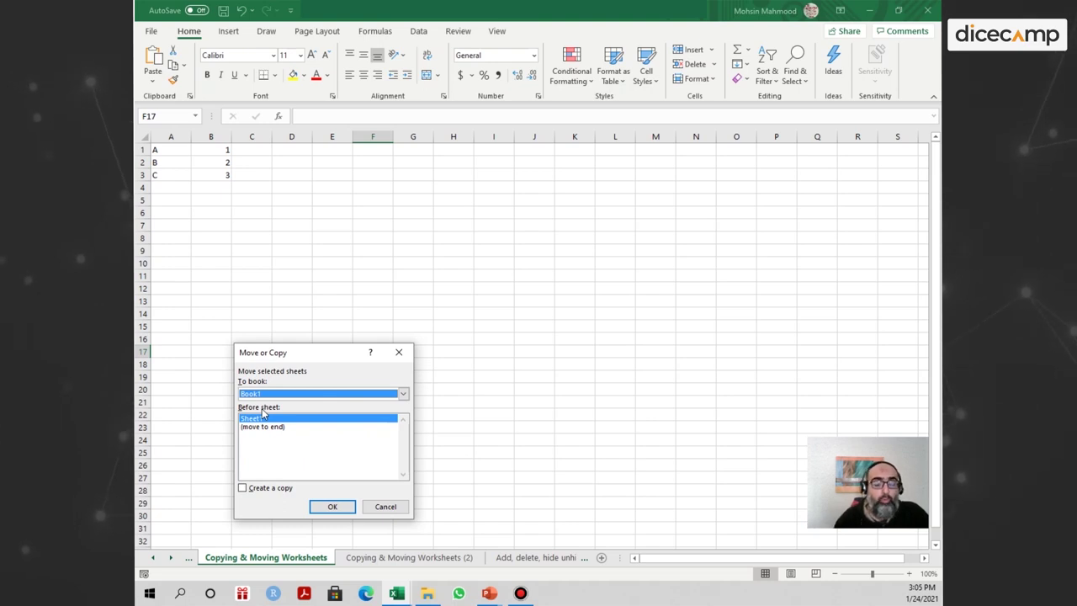
left_click(332, 508)
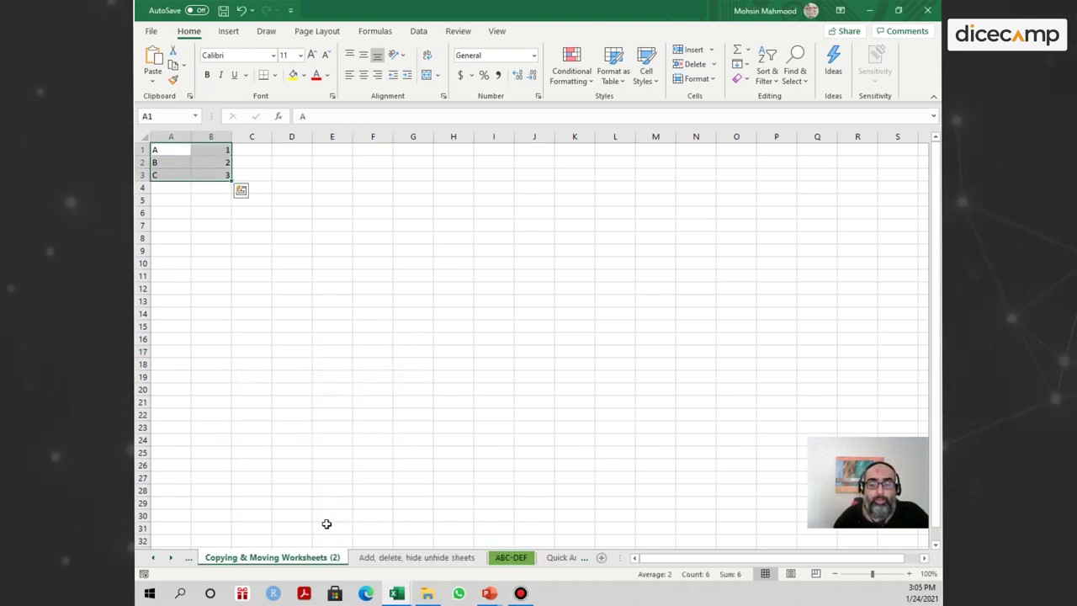
left_click(156, 558)
left_click(173, 560)
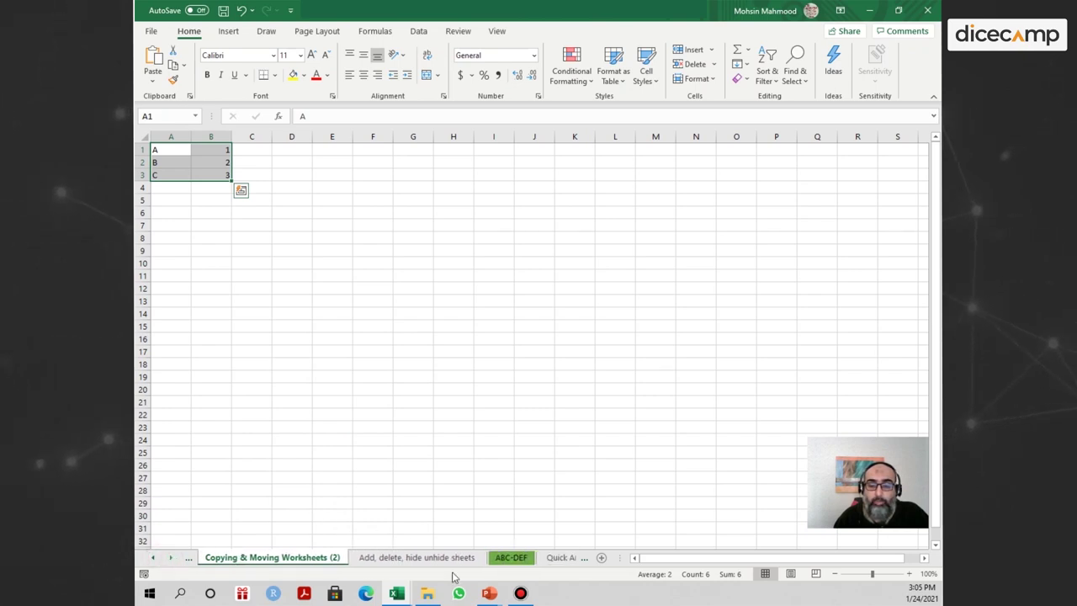
Step: Switch to the Book1 workbook and check that the Copying & Moving Worksheets sheet stands before Sheet1
left_click(399, 595)
left_click_drag(505, 572, 258, 562)
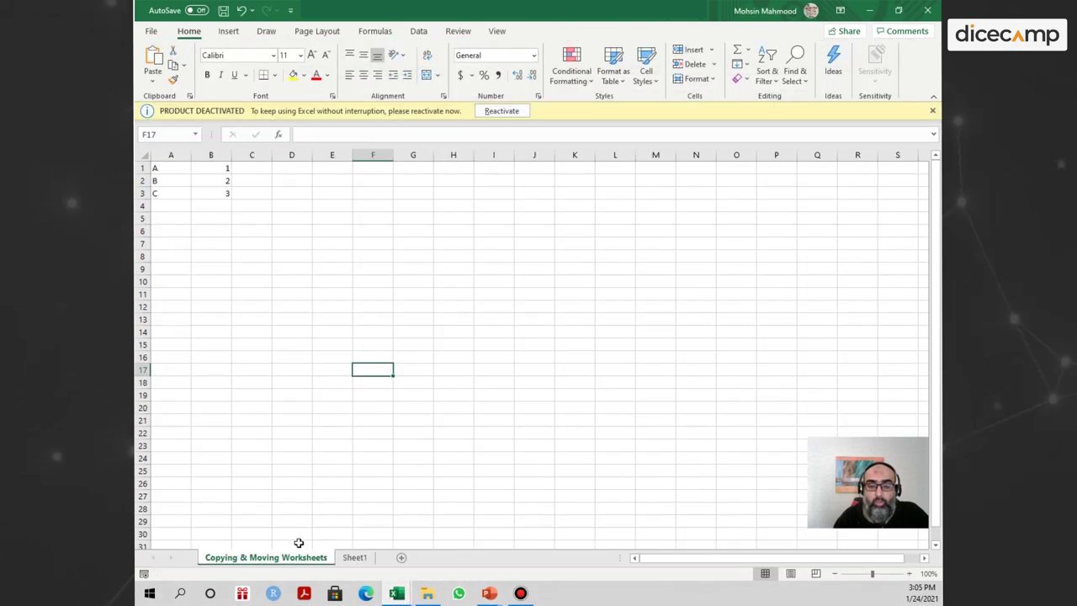
left_click(415, 518)
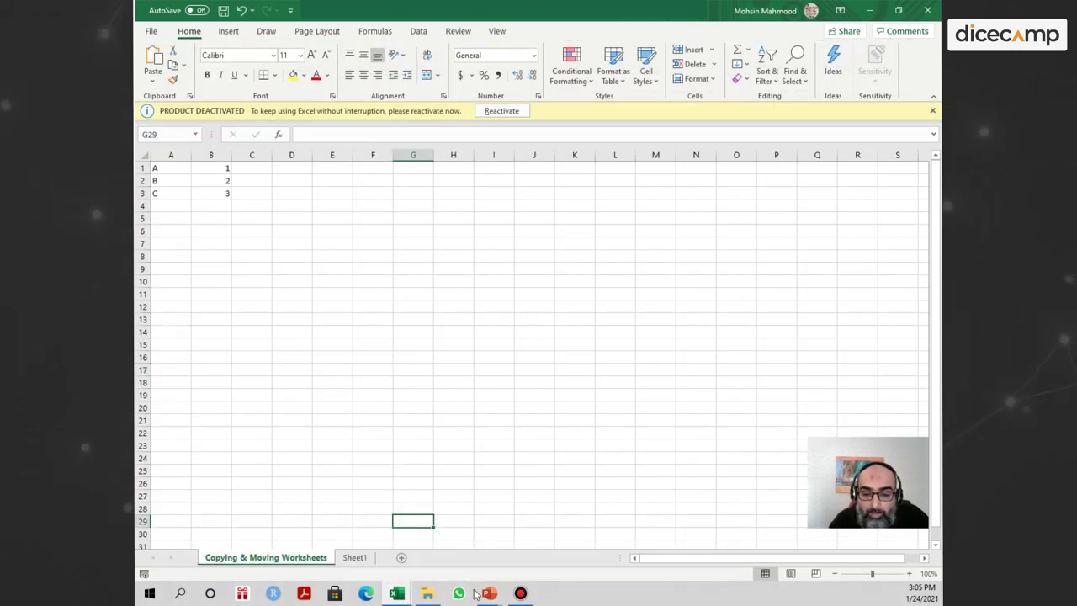
left_click(397, 593)
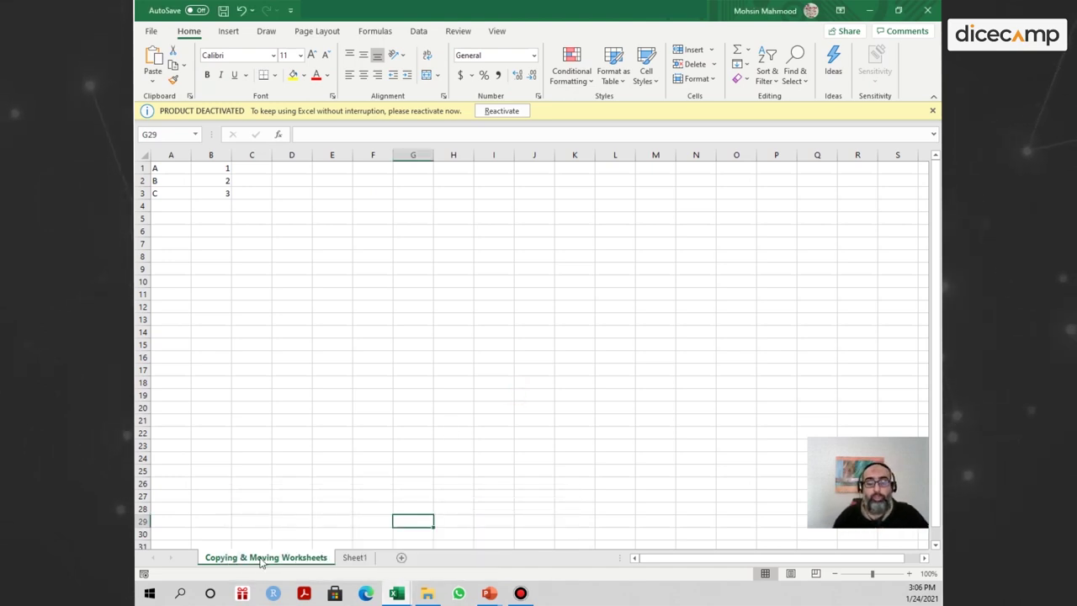
Step: Move the Copying & Moving Worksheets sheet from Book1 into Sections and Talking Points.xlsx before the Freezing Panes sheet, without creating a copy
right_click(260, 562)
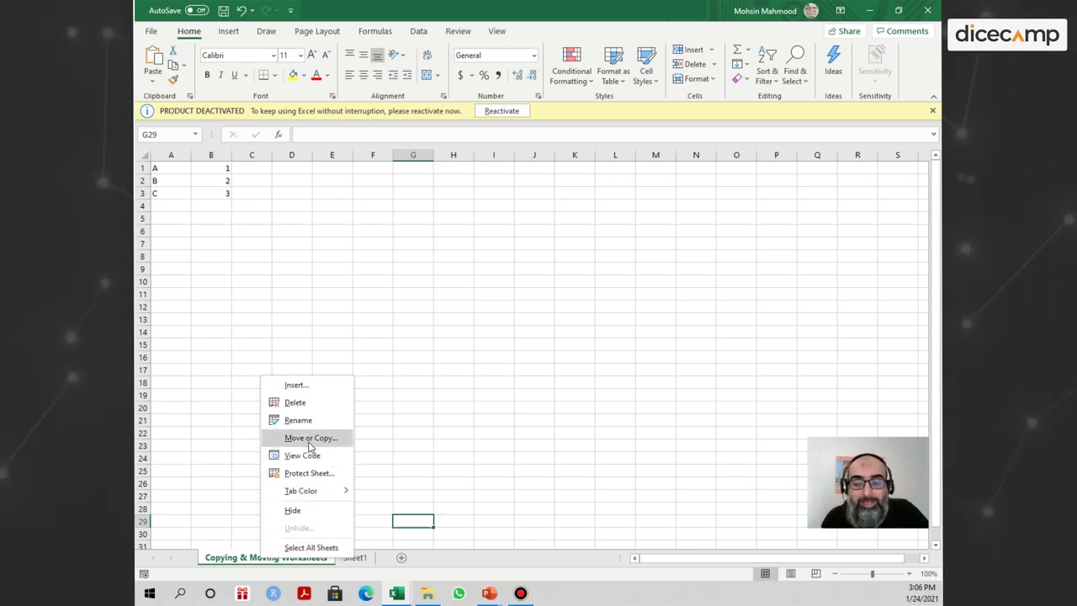
key("Escape")
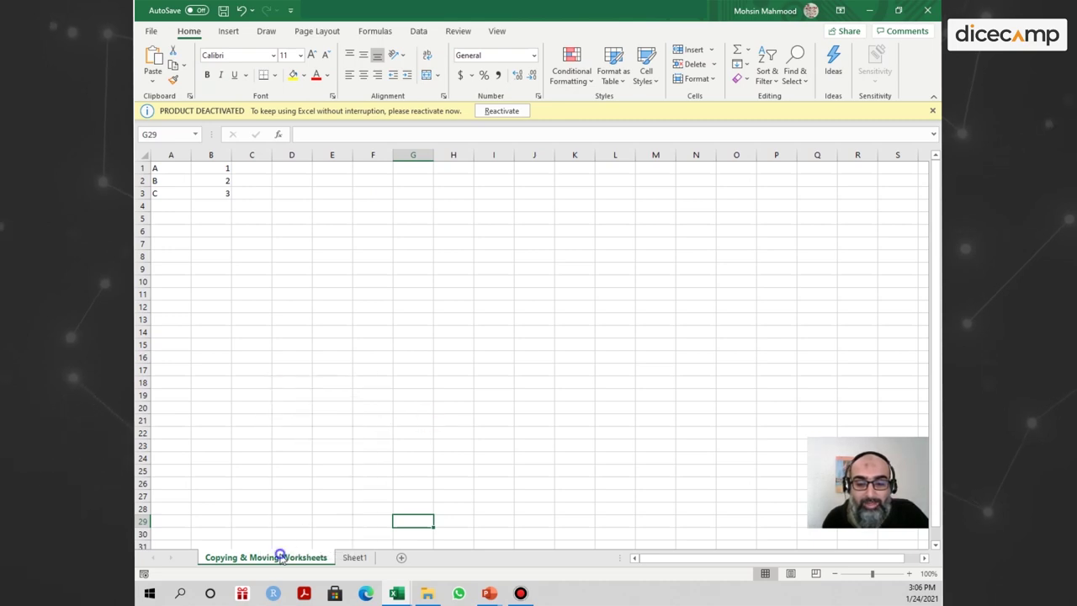
right_click(281, 557)
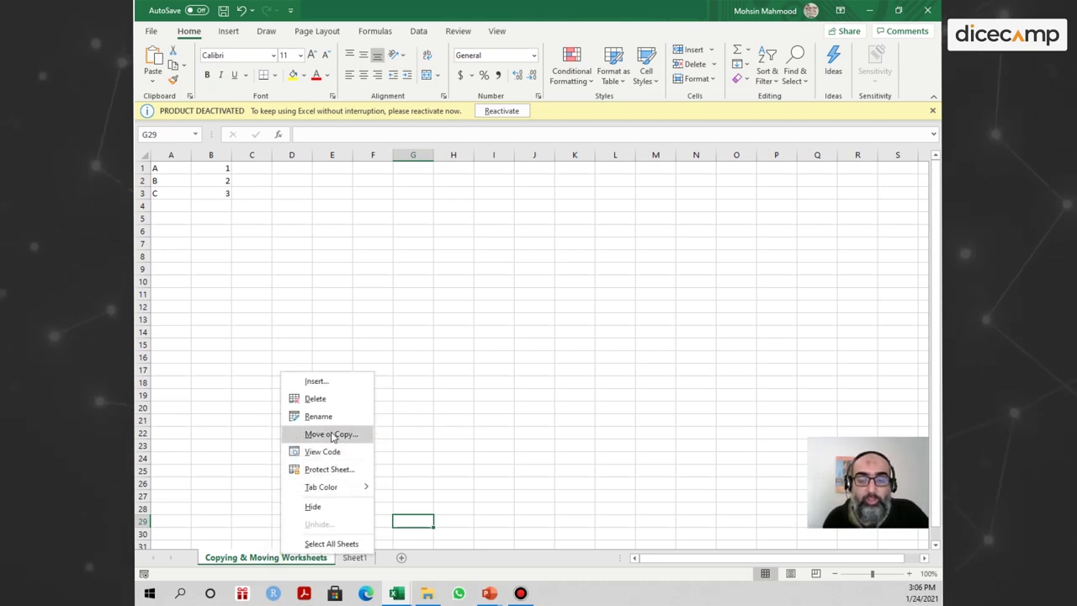
left_click(330, 434)
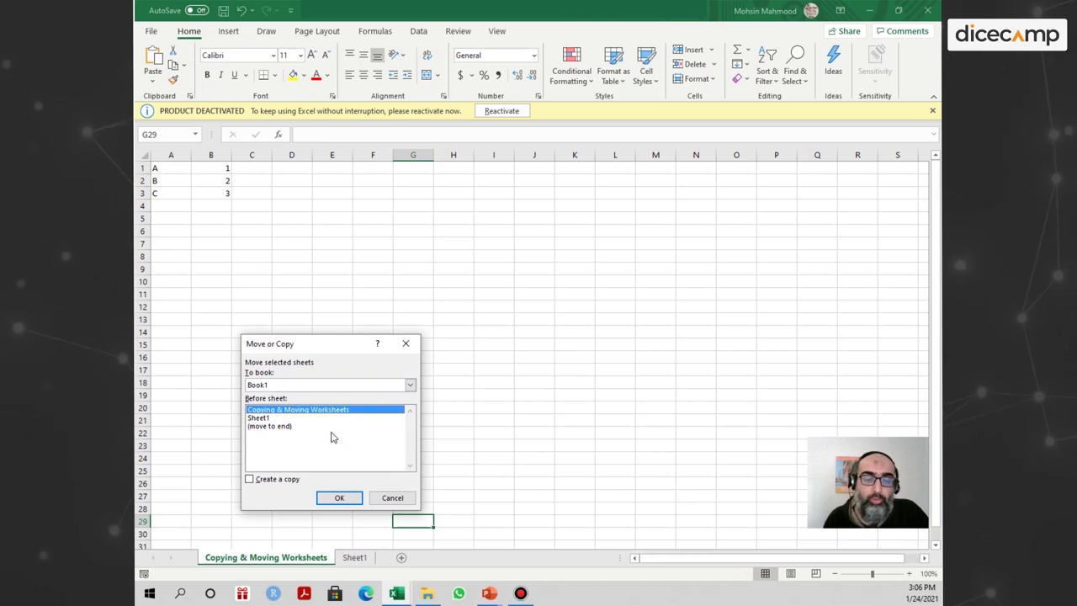
left_click(284, 385)
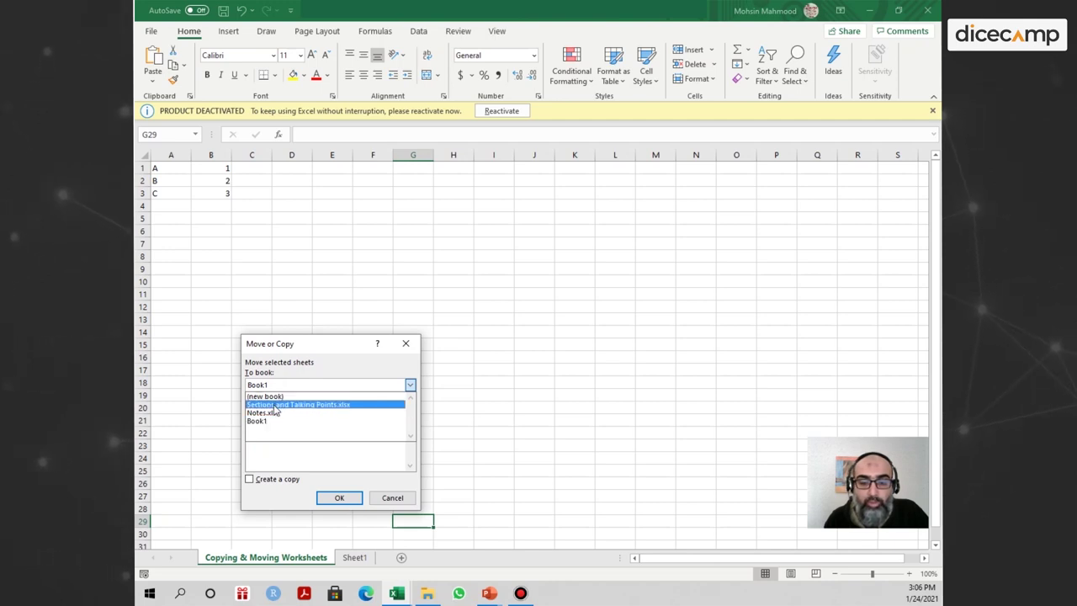
left_click(334, 405)
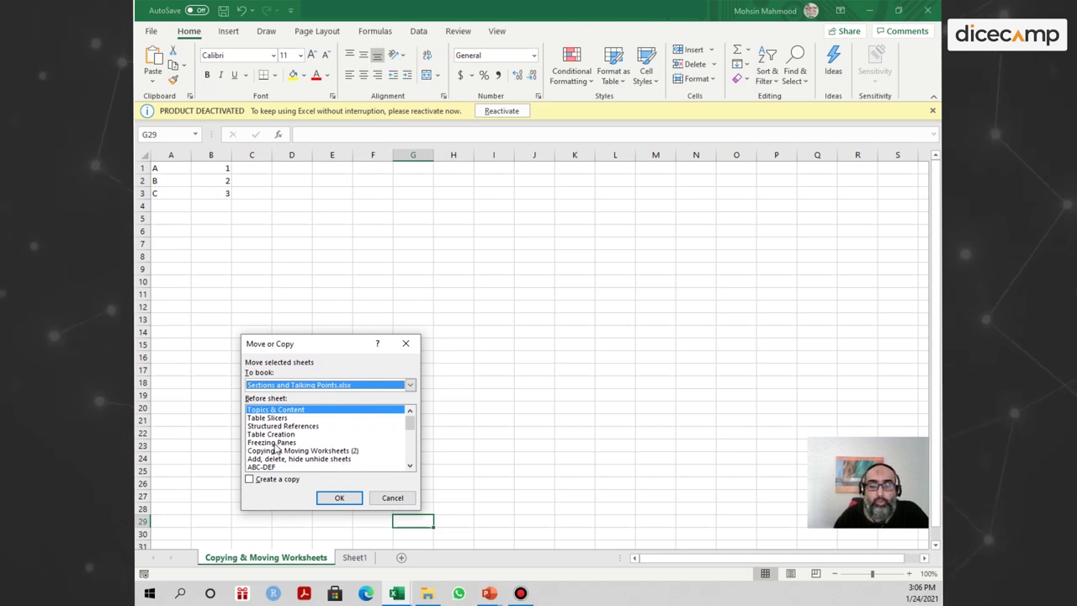
double_click(271, 443)
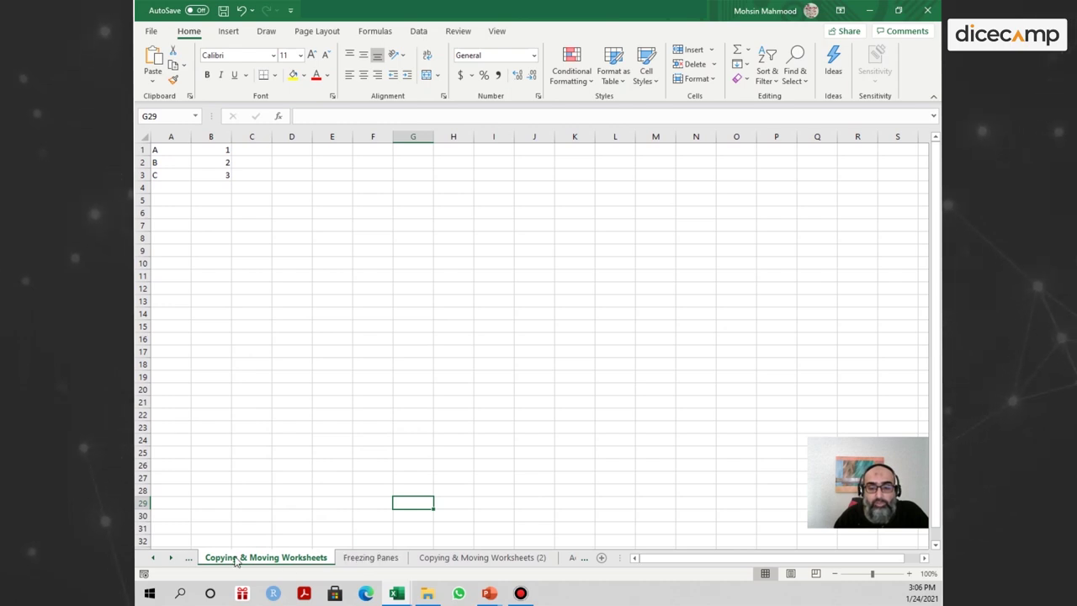
Step: Reposition the Copying & Moving Worksheets sheet between Freezing Panes and Copying & Moving Worksheets (2)
left_click_drag(238, 562, 368, 562)
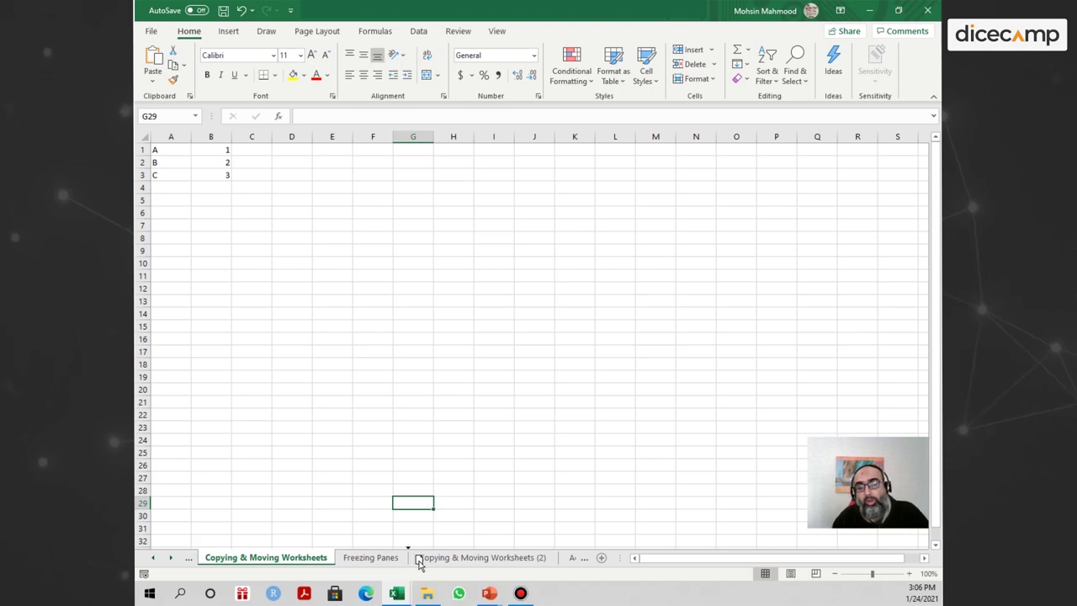
left_click_drag(423, 566, 419, 561)
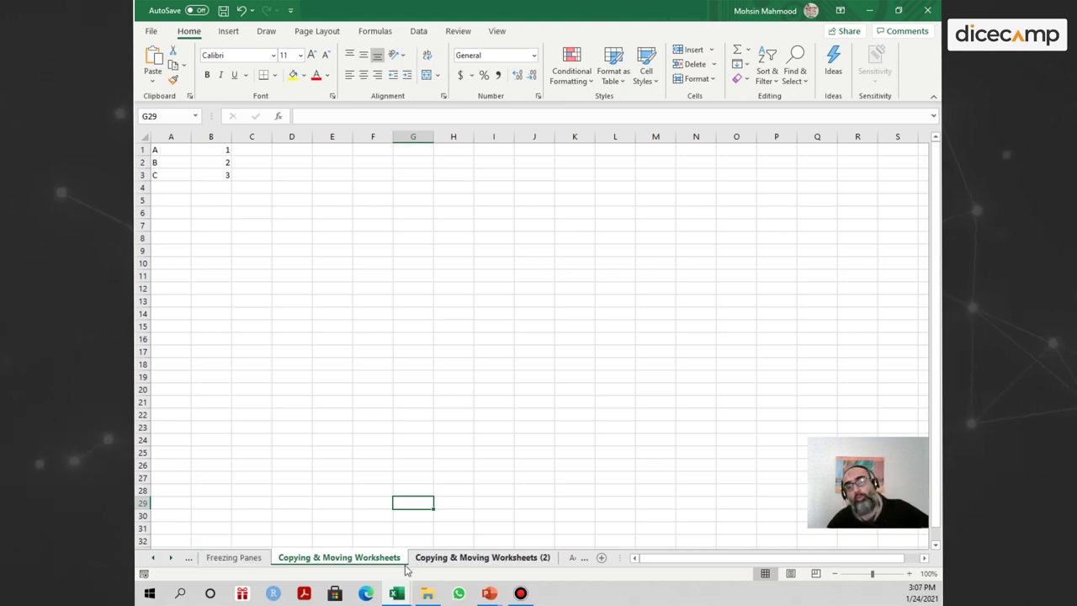
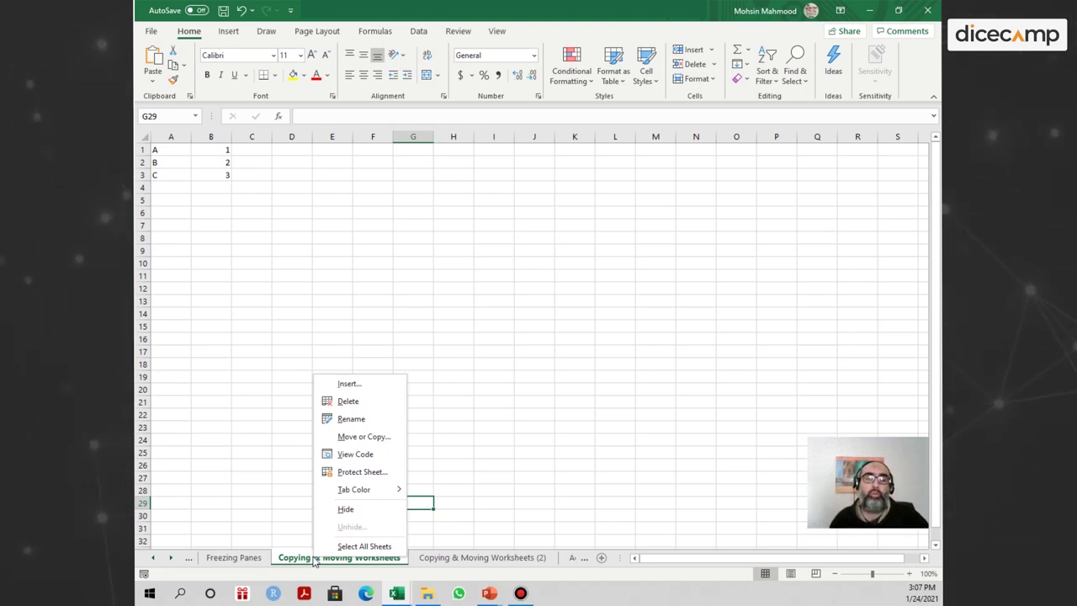
key("Escape")
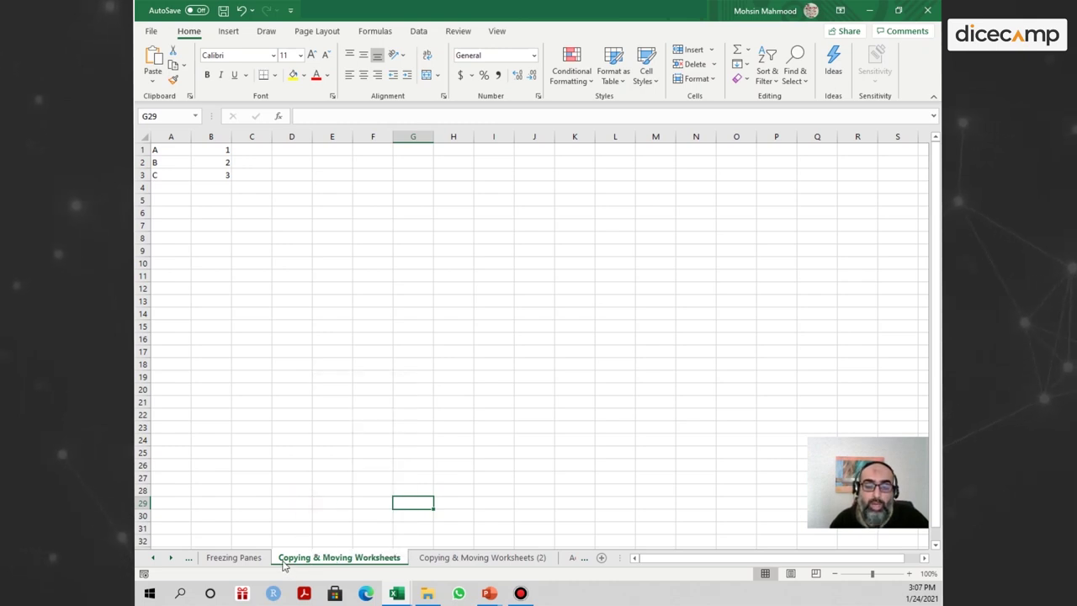
Step: Move the Copying & Moving Worksheets sheet into a new workbook without creating a copy, and select cell A1 there
right_click(294, 562)
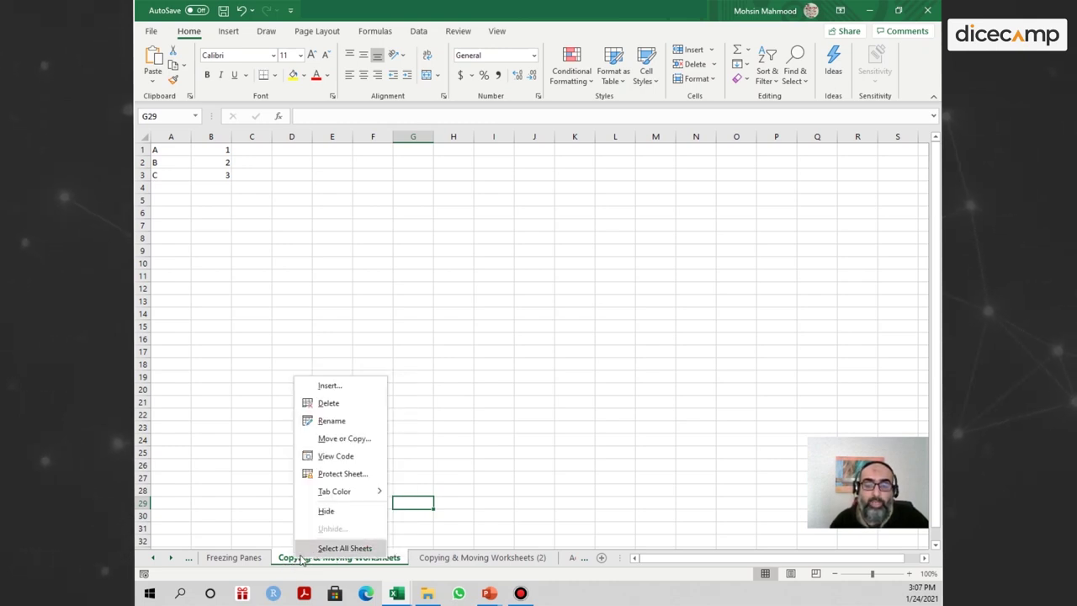
left_click(344, 439)
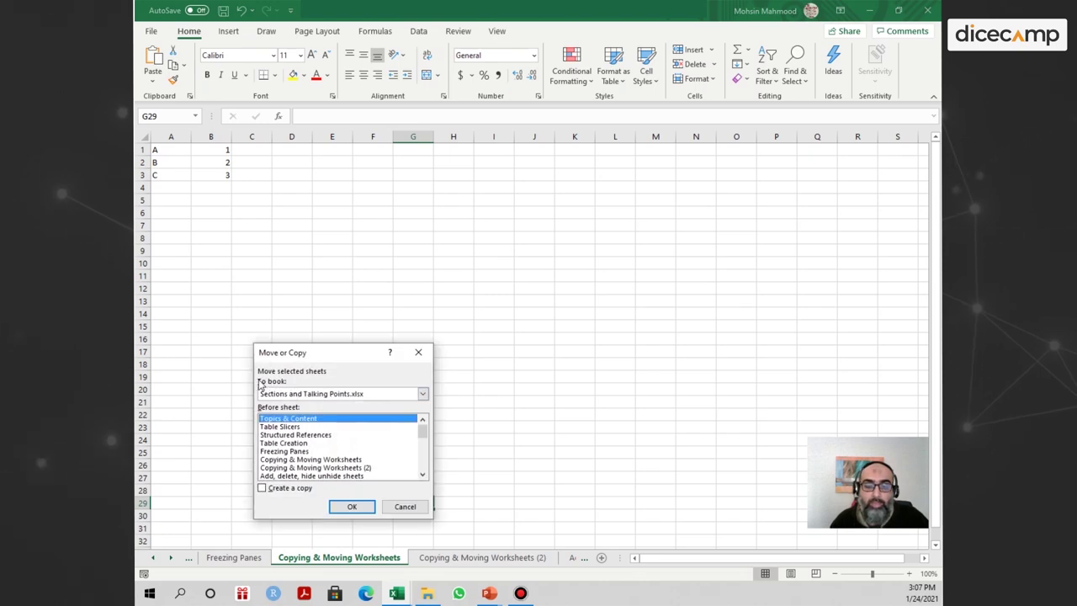
left_click(423, 394)
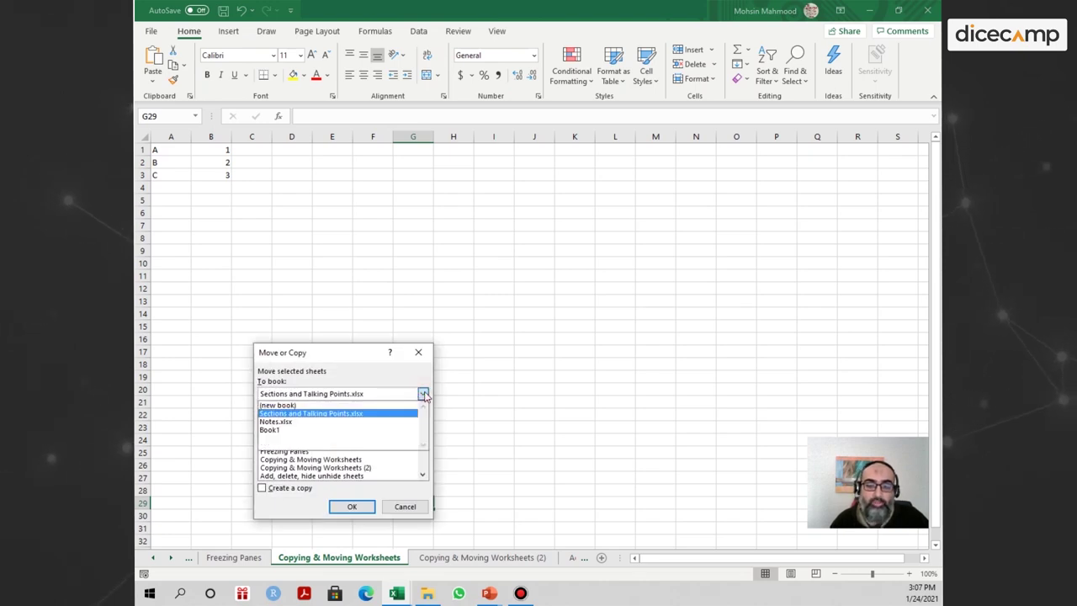
left_click(290, 405)
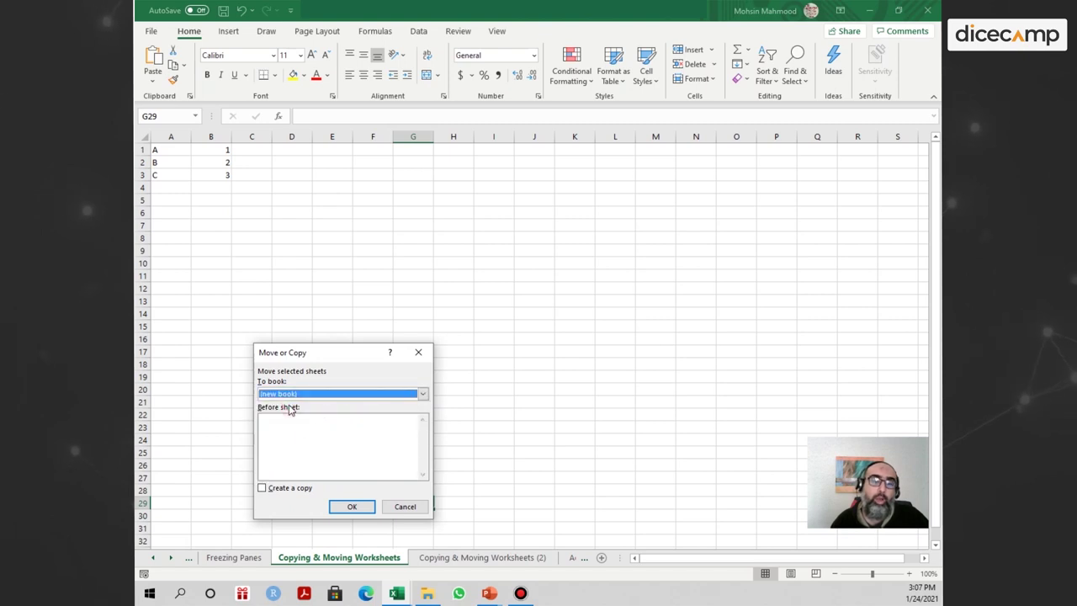
left_click(350, 506)
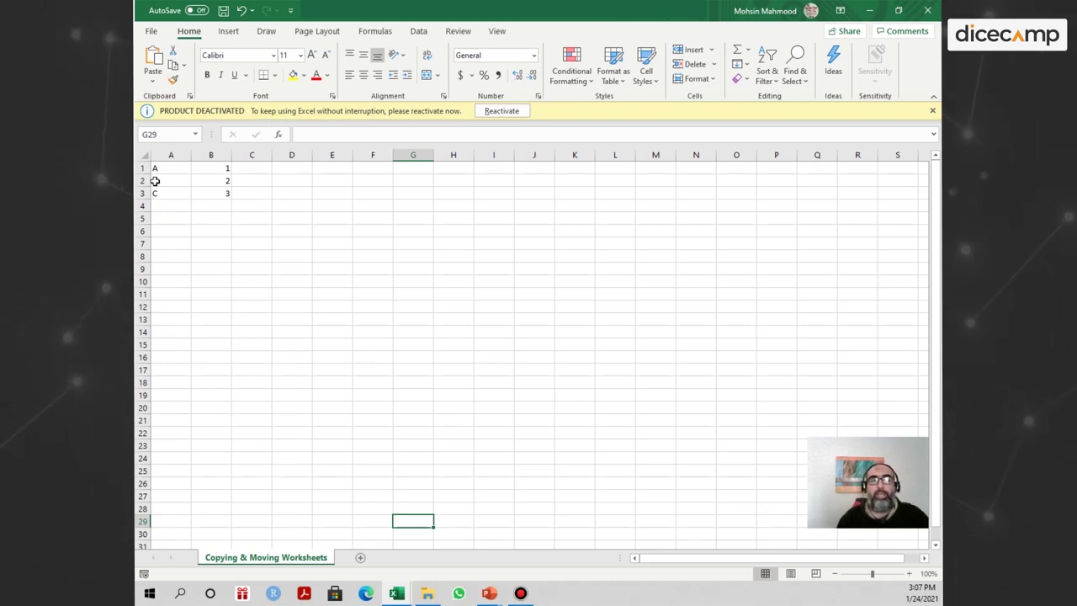
left_click(155, 182)
left_click(159, 170)
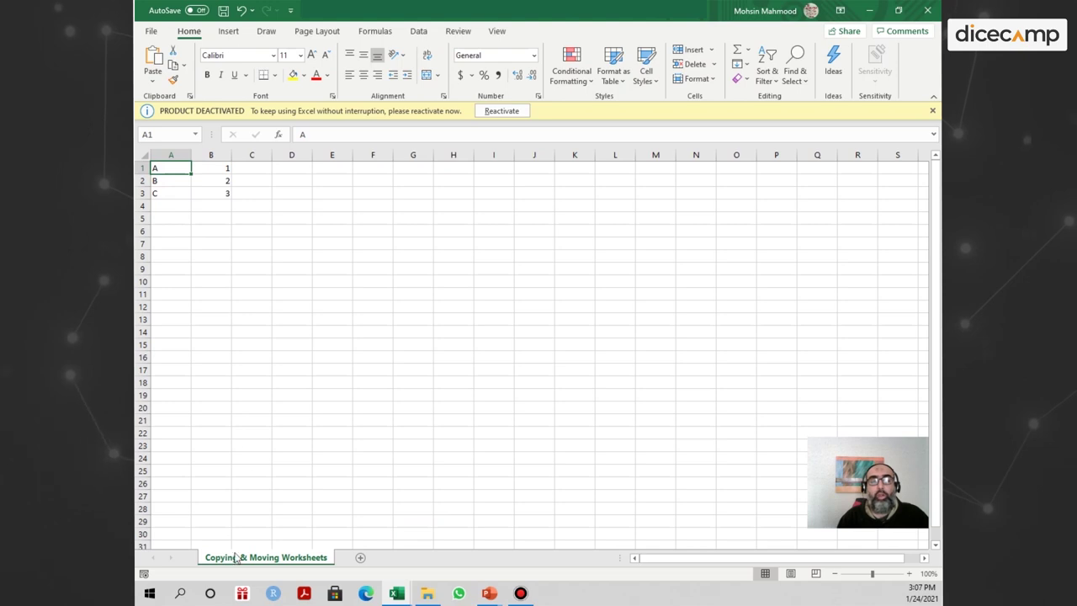